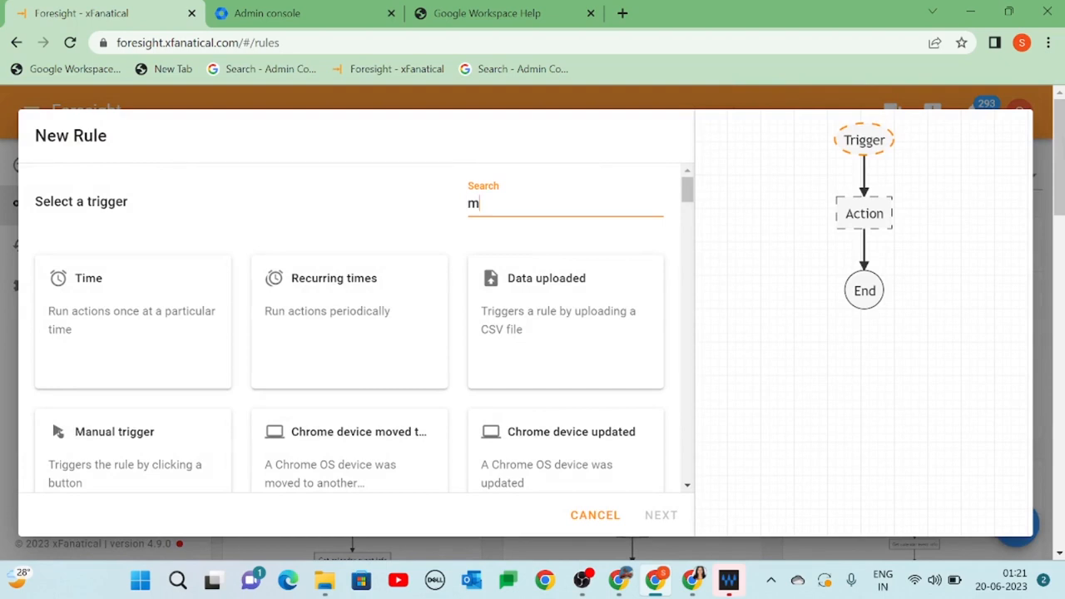
- Choose the Manual trigger for the new rule and add the List group members action
{"action": "type", "text": "anu"}
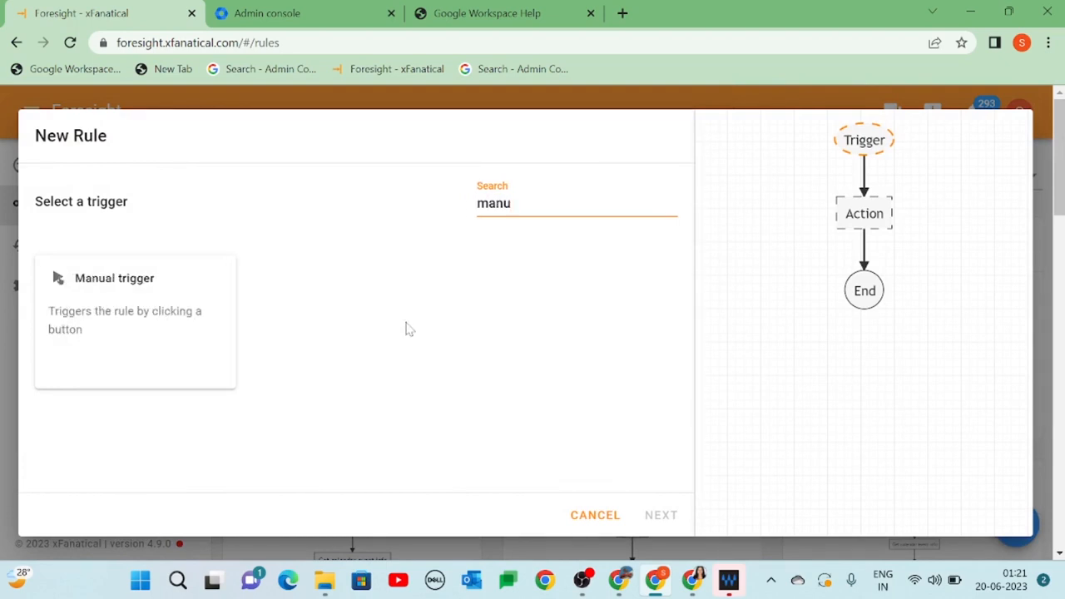
{"action": "left_click", "coordinate": [102, 308]}
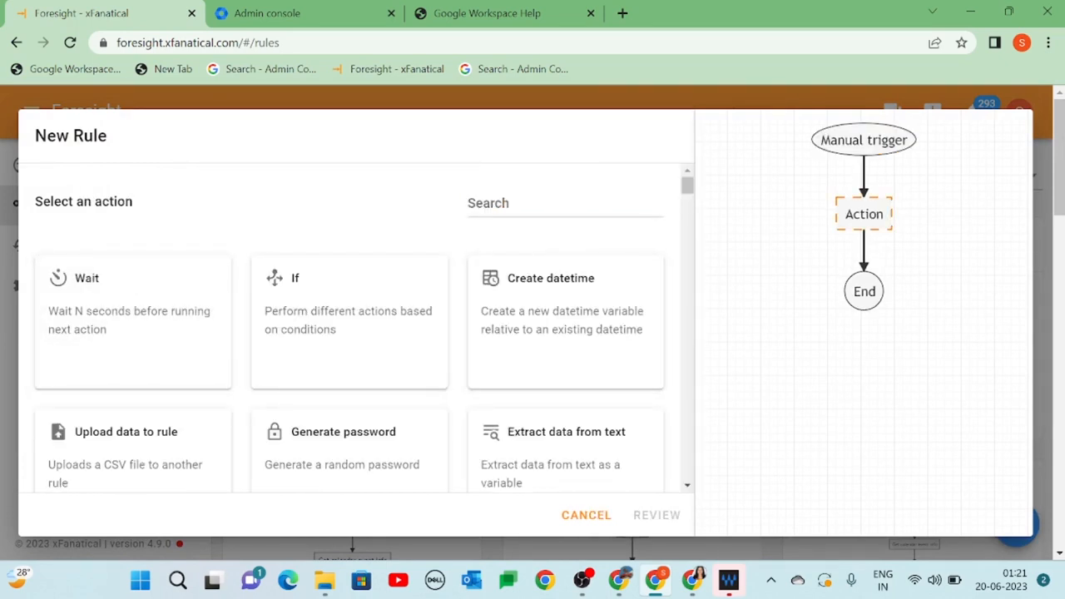
{"action": "left_click", "coordinate": [565, 204]}
{"action": "type", "text": "list"}
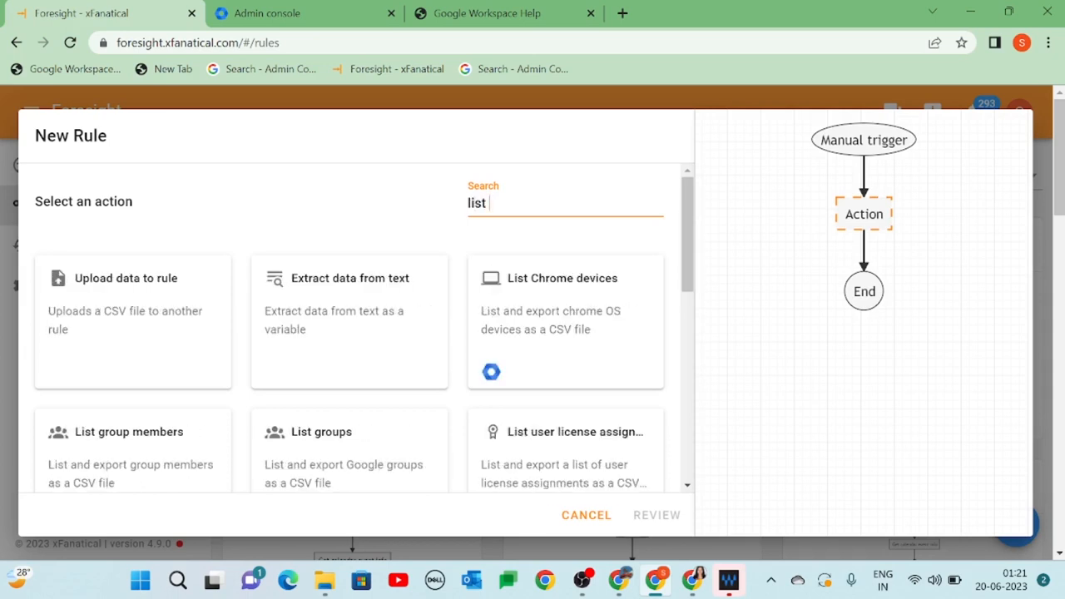
{"action": "left_click", "coordinate": [103, 438]}
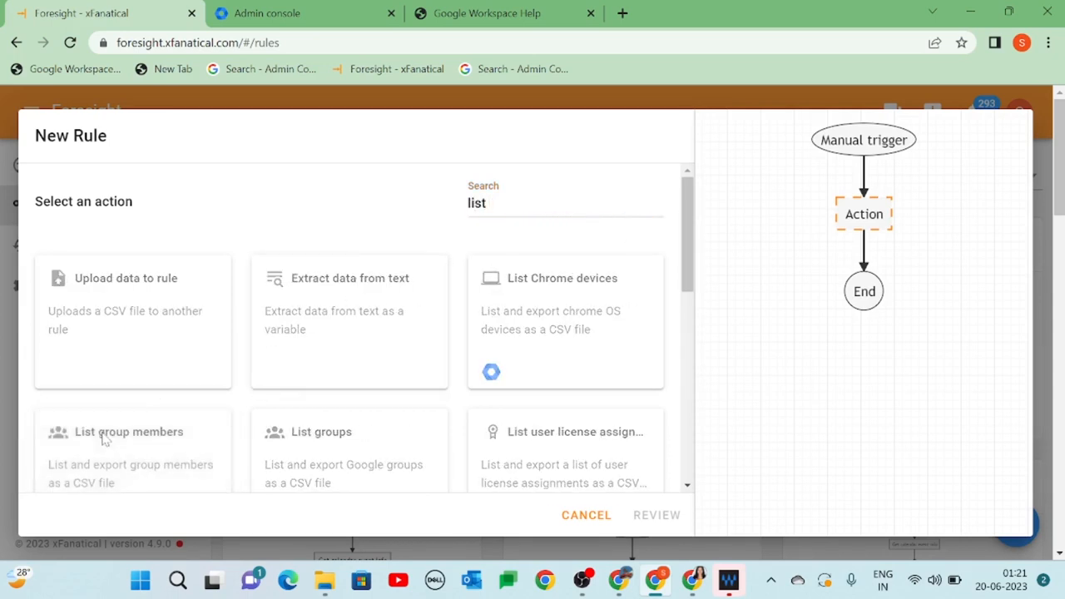
- Set the action's group email to the Social Media Interns group
{"action": "scroll", "coordinate": [249, 370], "scroll_direction": "down", "scroll_amount": 2}
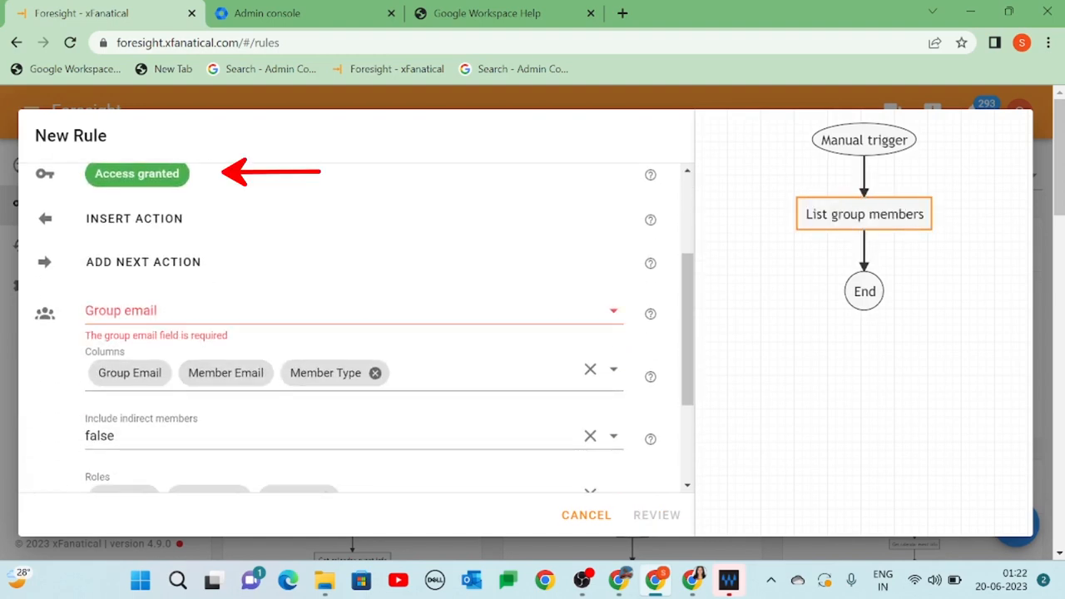
{"action": "left_click", "coordinate": [190, 321]}
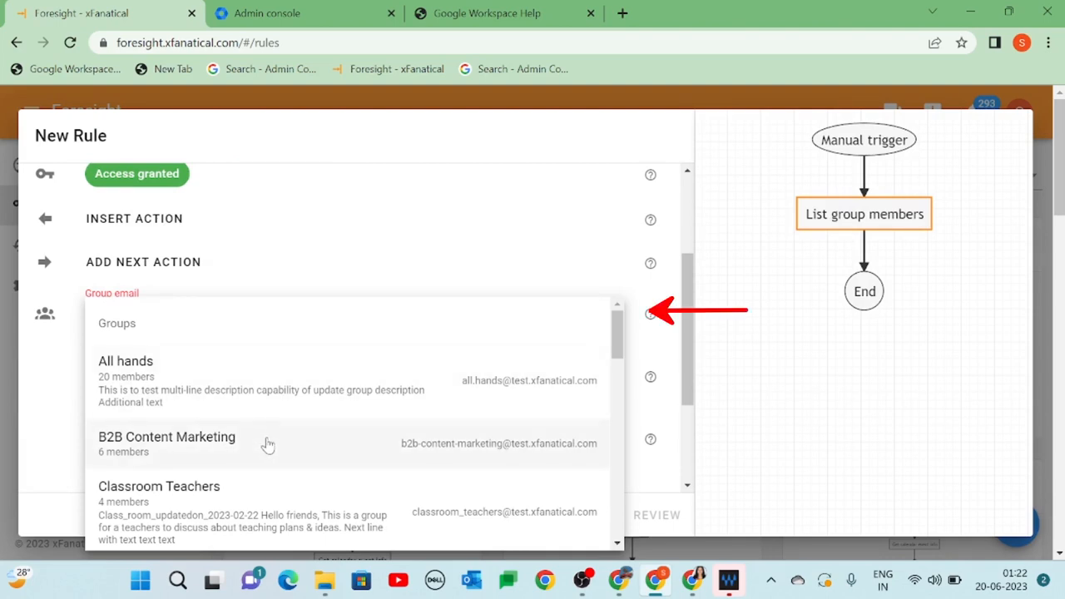
{"action": "scroll", "coordinate": [267, 443], "scroll_direction": "down", "scroll_amount": 2}
{"action": "scroll", "coordinate": [199, 420], "scroll_direction": "down", "scroll_amount": 6}
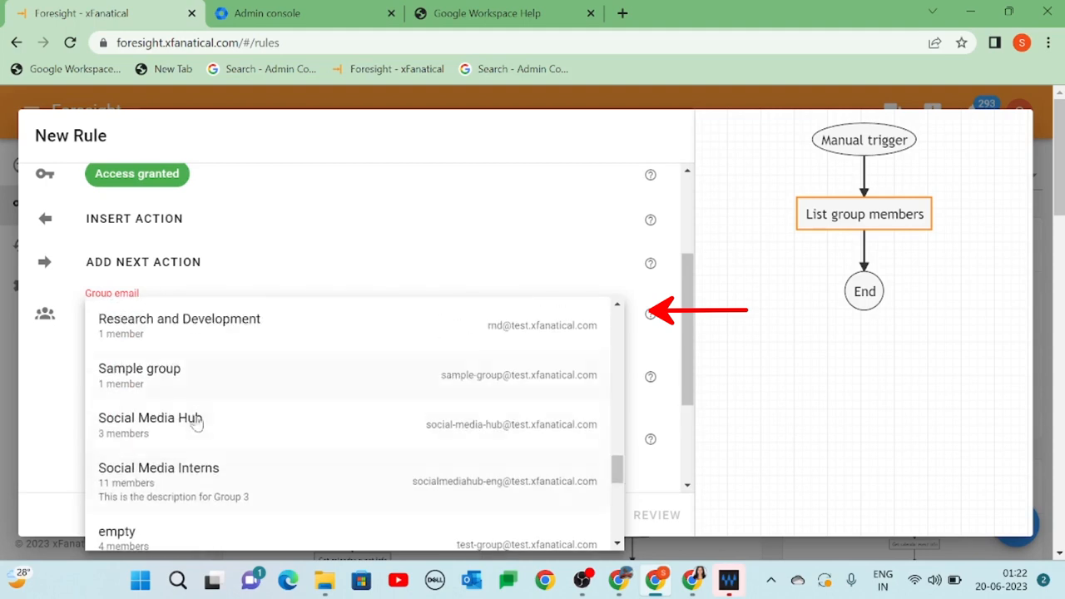
{"action": "left_click", "coordinate": [208, 480]}
{"action": "scroll", "coordinate": [532, 461], "scroll_direction": "down", "scroll_amount": 2}
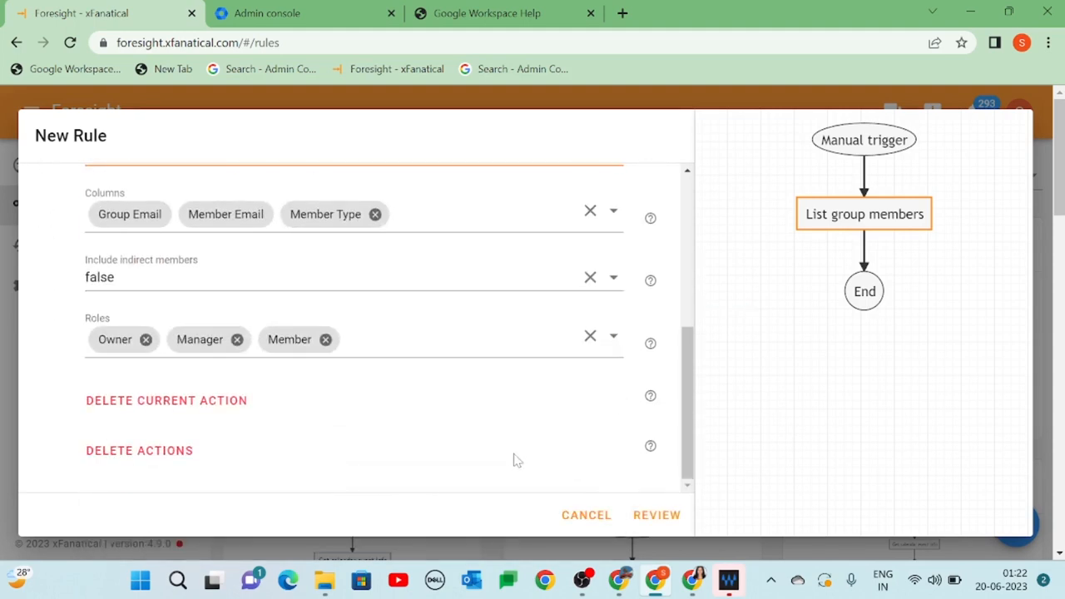
- Proceed to the review, name the rule "Bulk suspend users by group" and create it
{"action": "left_click", "coordinate": [656, 517]}
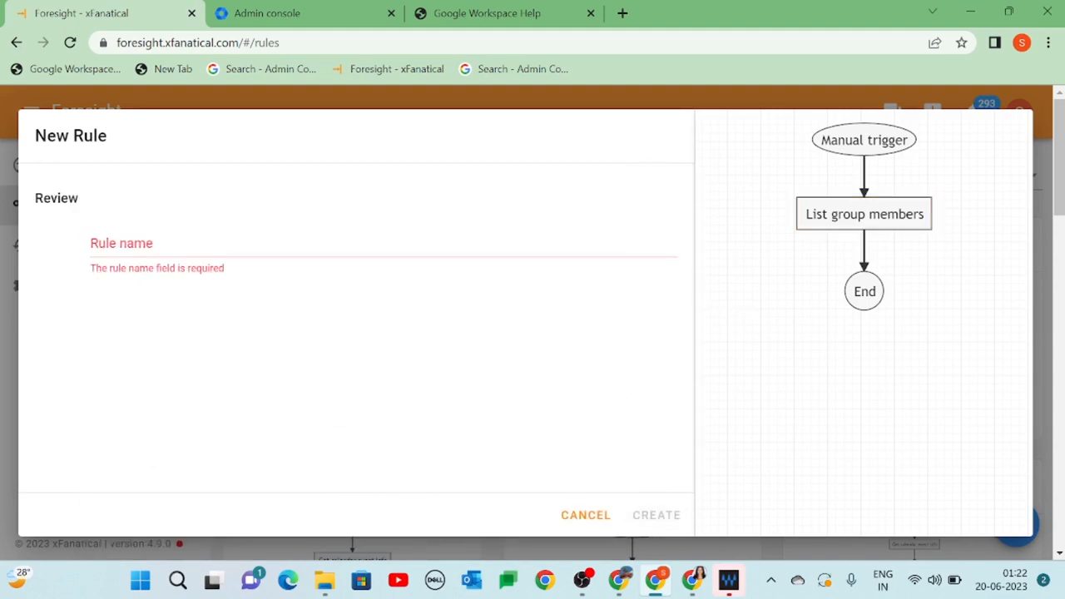
{"action": "left_click", "coordinate": [249, 244]}
{"action": "type", "text": "Bulk suspend users by group"}
{"action": "left_click", "coordinate": [666, 517]}
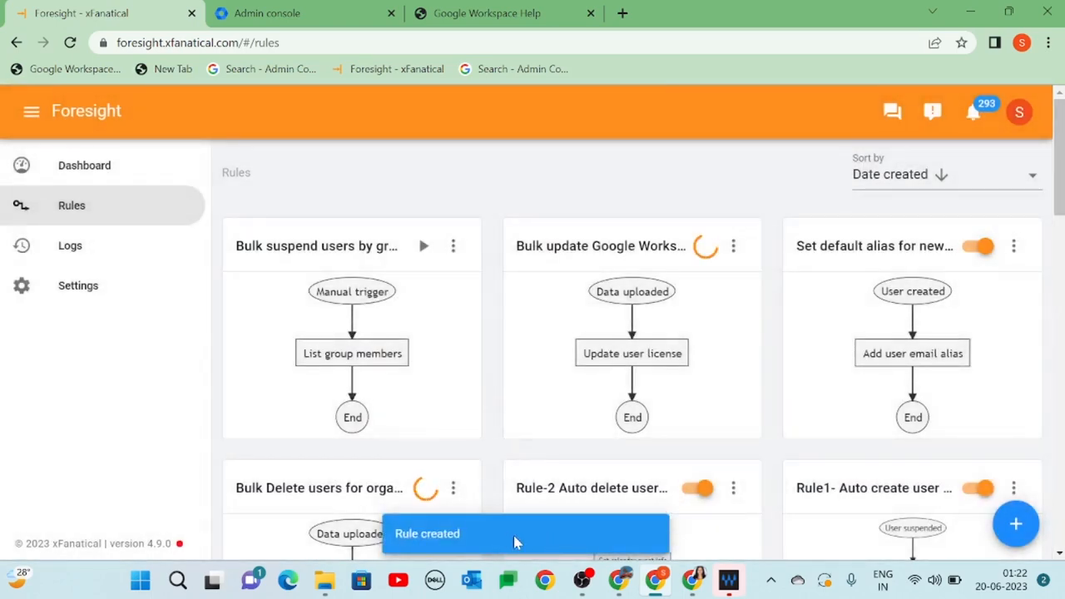
- Run the "Bulk suspend users by group" rule and view the new notifications
{"action": "left_click", "coordinate": [424, 250]}
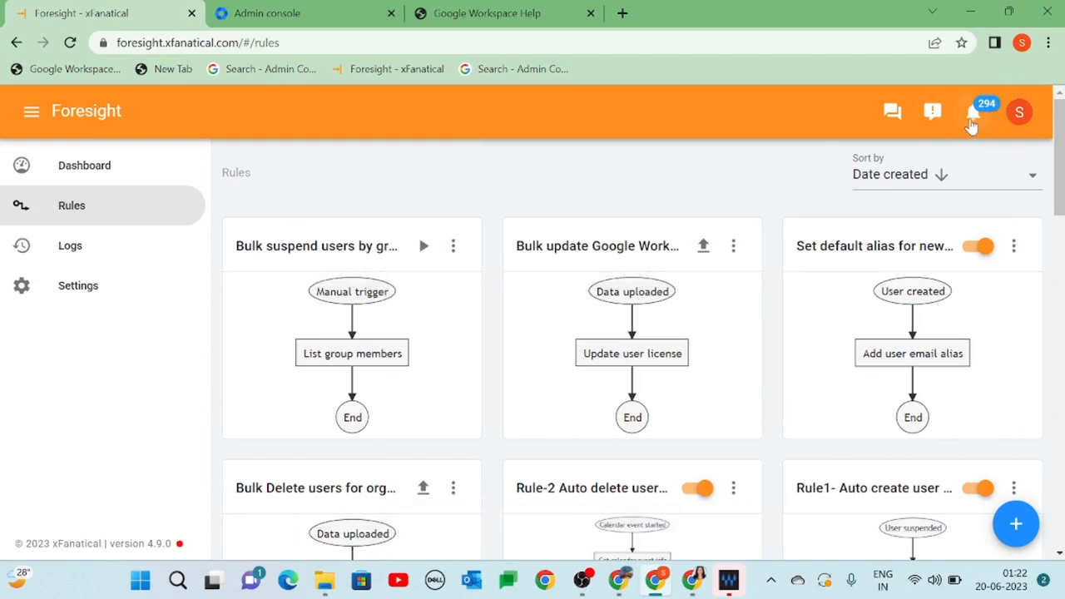
{"action": "left_click", "coordinate": [972, 120]}
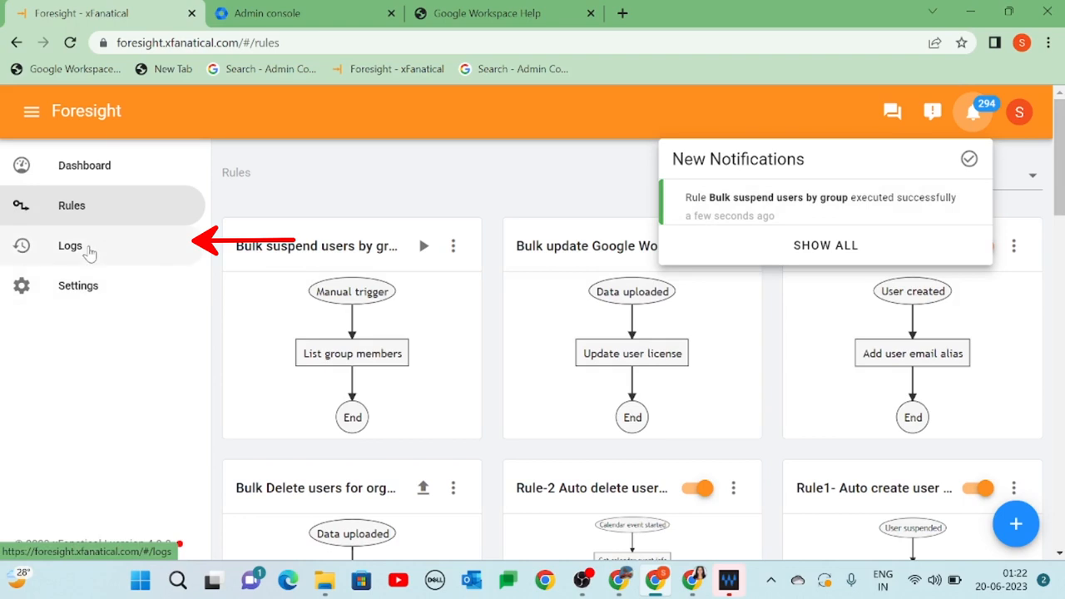
- Expand the latest log entry for "Bulk suspend users by group" and download its exported group members CSV file
{"action": "left_click", "coordinate": [89, 252]}
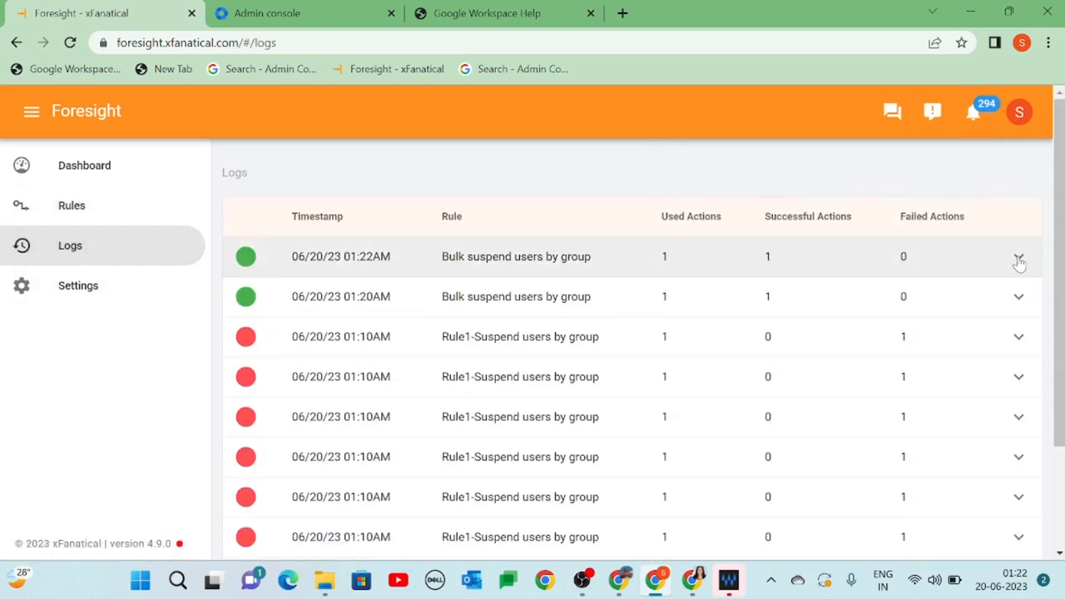
{"action": "left_click", "coordinate": [1018, 259]}
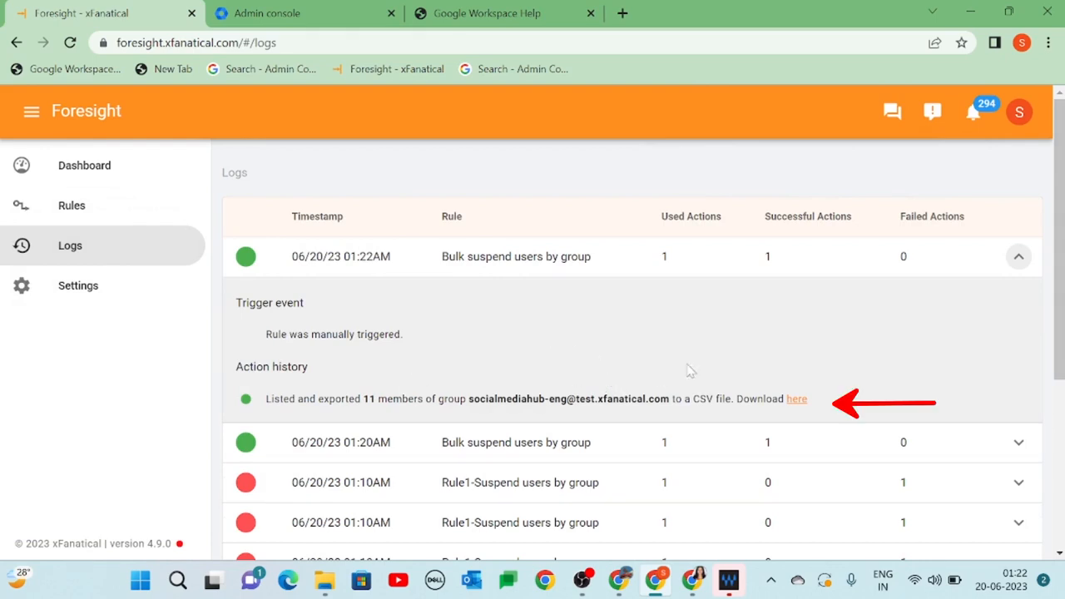
{"action": "left_click", "coordinate": [795, 400]}
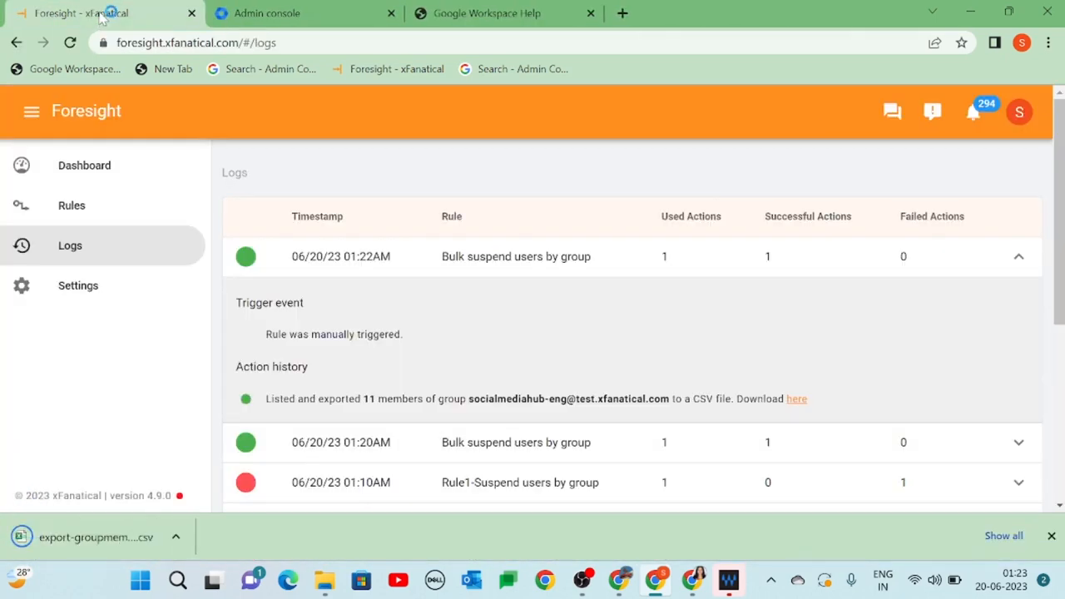
- Return to the rules list and start another new rule with the Data uploaded trigger
{"action": "left_click", "coordinate": [94, 206]}
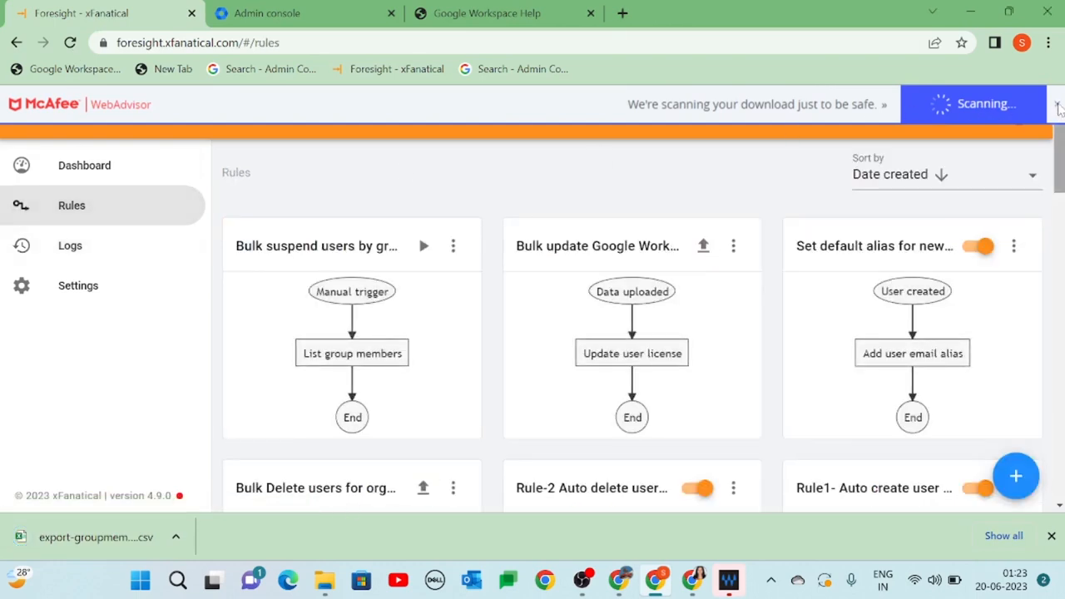
{"action": "left_click", "coordinate": [60, 207]}
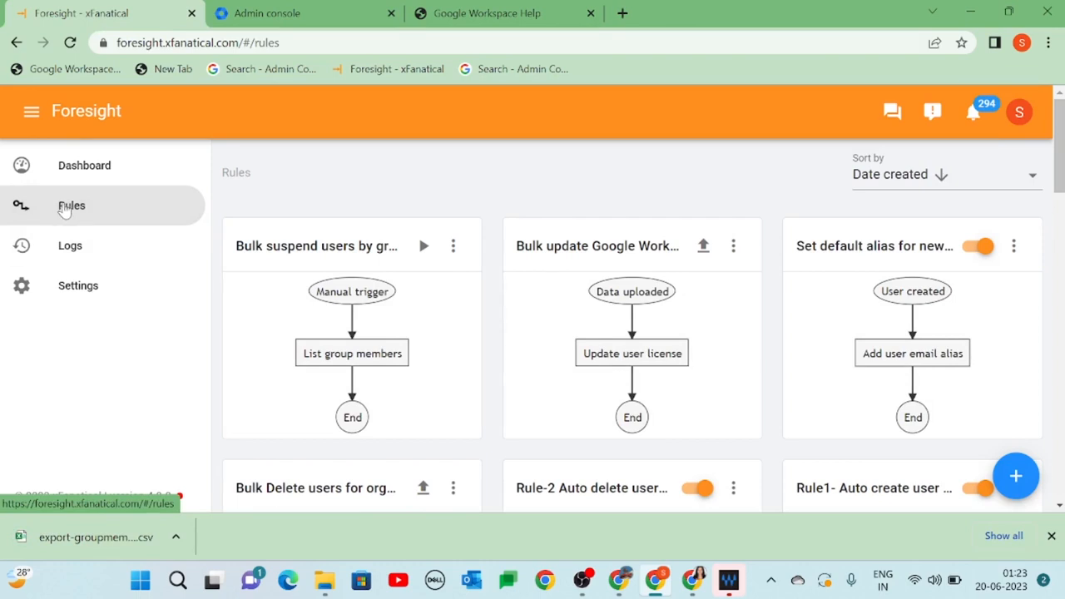
{"action": "left_click", "coordinate": [1050, 536]}
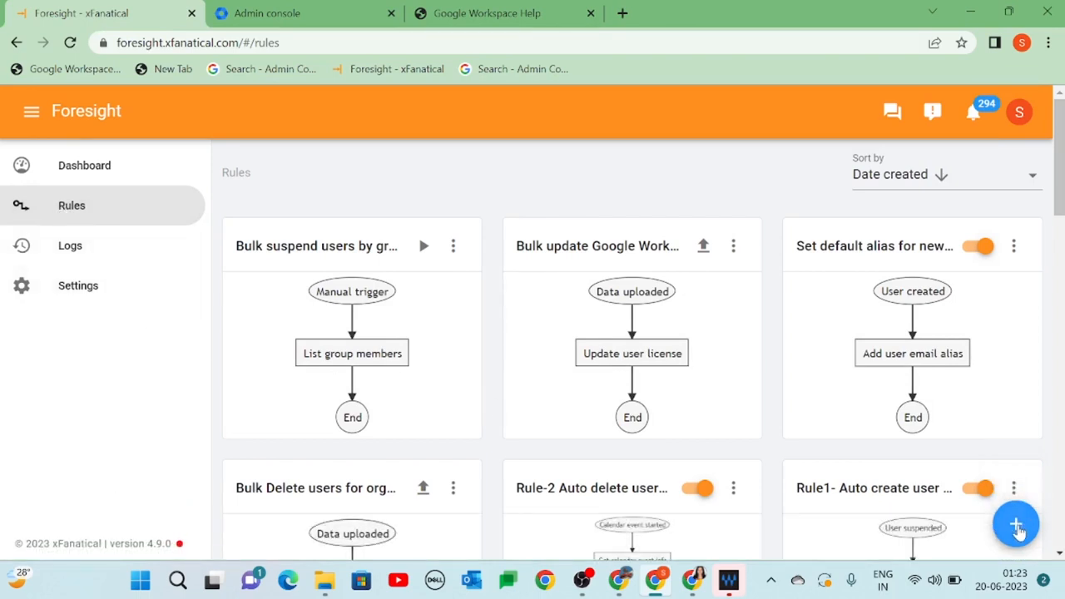
{"action": "left_click", "coordinate": [1016, 526]}
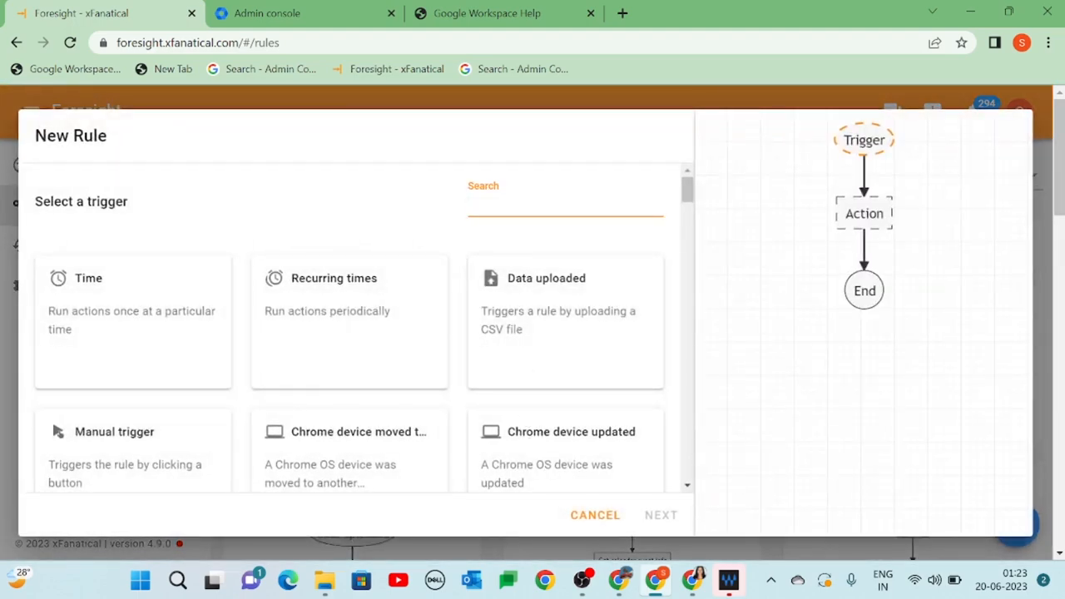
{"action": "type", "text": "data"}
{"action": "left_click", "coordinate": [130, 320]}
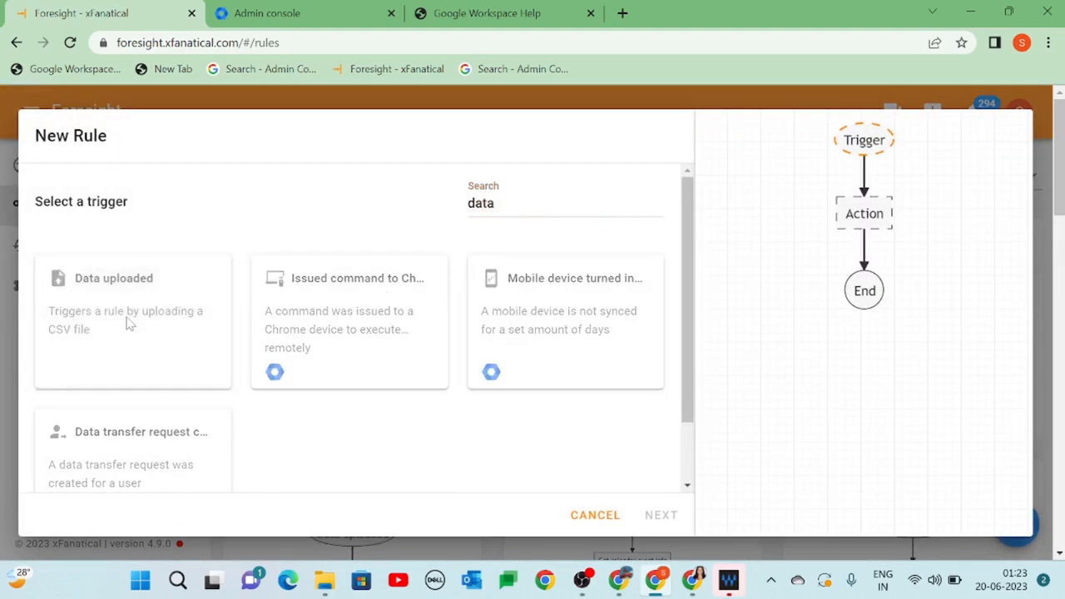
- Import the trigger's Group Email, Member Email and Member Type columns from the exported group members CSV file
{"action": "scroll", "coordinate": [417, 401], "scroll_direction": "down", "scroll_amount": 2}
{"action": "left_click", "coordinate": [355, 307]}
{"action": "left_click", "coordinate": [219, 175]}
{"action": "left_click", "coordinate": [388, 372]}
{"action": "scroll", "coordinate": [405, 341], "scroll_direction": "up", "scroll_amount": 2}
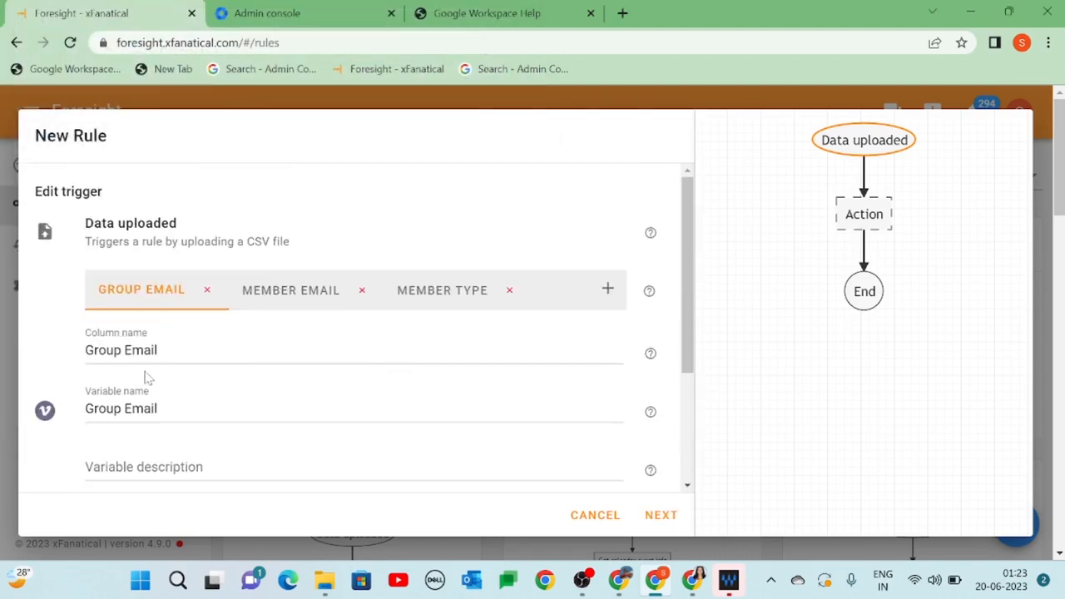
{"action": "scroll", "coordinate": [358, 332], "scroll_direction": "down", "scroll_amount": 1}
- Add a Suspend user action that uses the Member Email variable as its primary email
{"action": "left_click", "coordinate": [656, 514]}
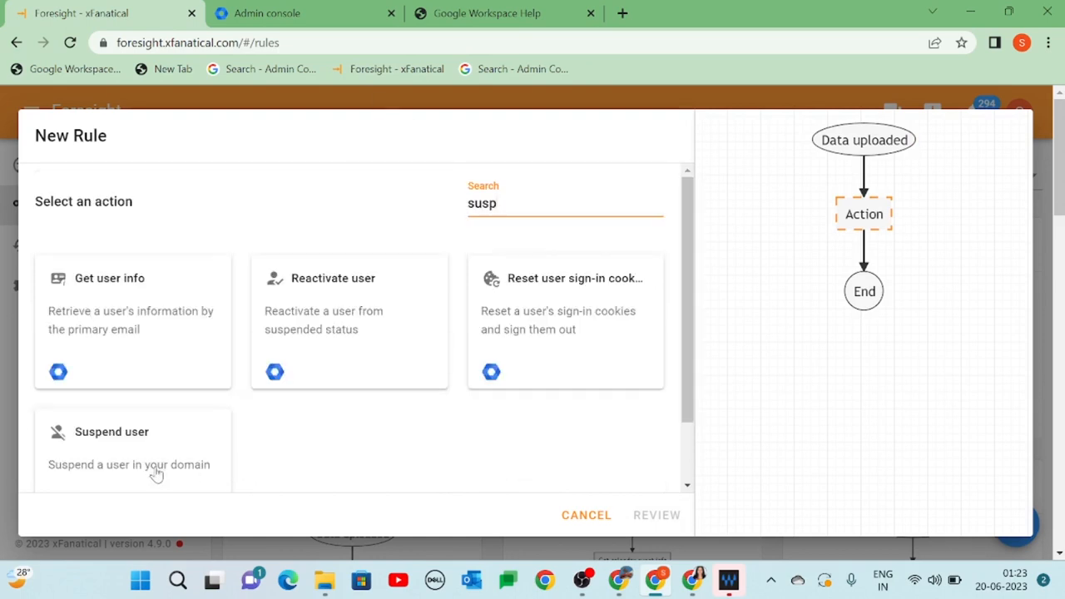
{"action": "left_click", "coordinate": [145, 463]}
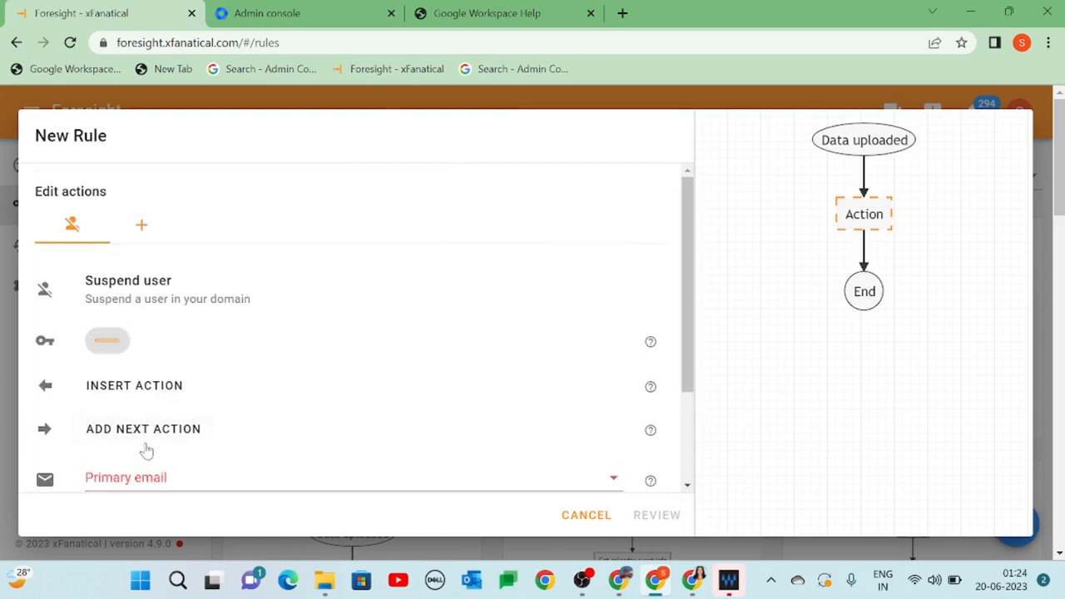
{"action": "scroll", "coordinate": [287, 439], "scroll_direction": "down", "scroll_amount": 2}
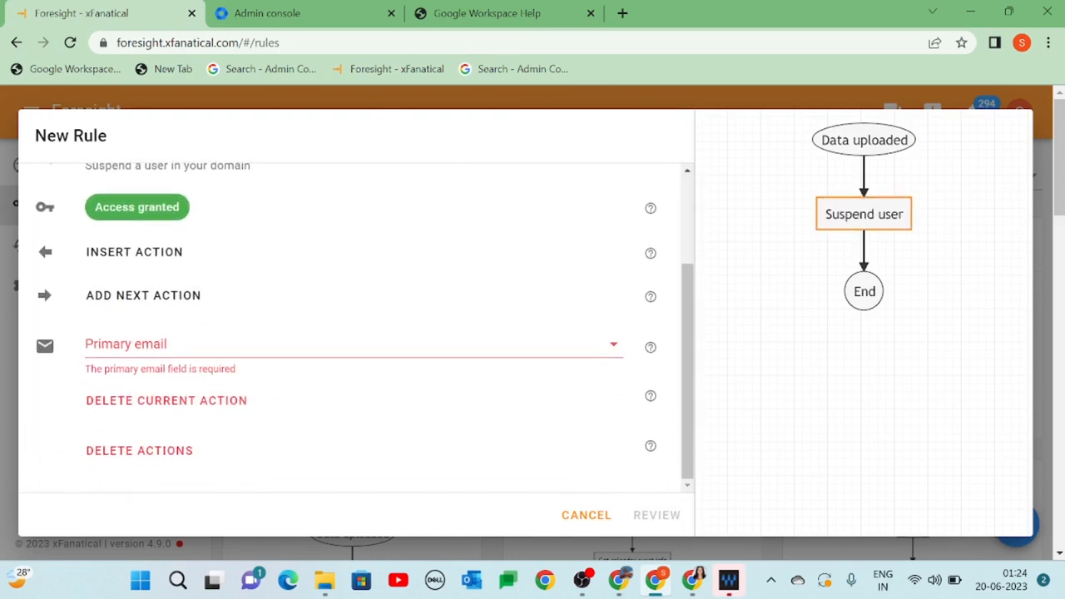
{"action": "left_click", "coordinate": [183, 343]}
{"action": "left_click", "coordinate": [183, 483]}
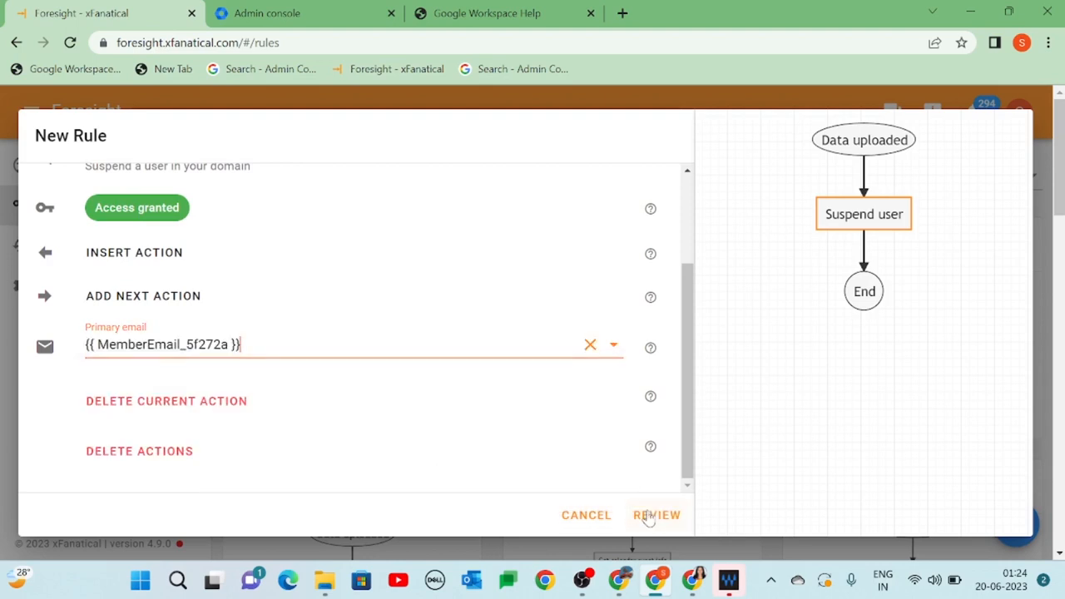
- Give the rule a name beginning with "Rule1- Bulk suspend user" and create it
{"action": "left_click", "coordinate": [648, 515]}
{"action": "left_click", "coordinate": [200, 243]}
{"action": "left_click", "coordinate": [664, 520]}
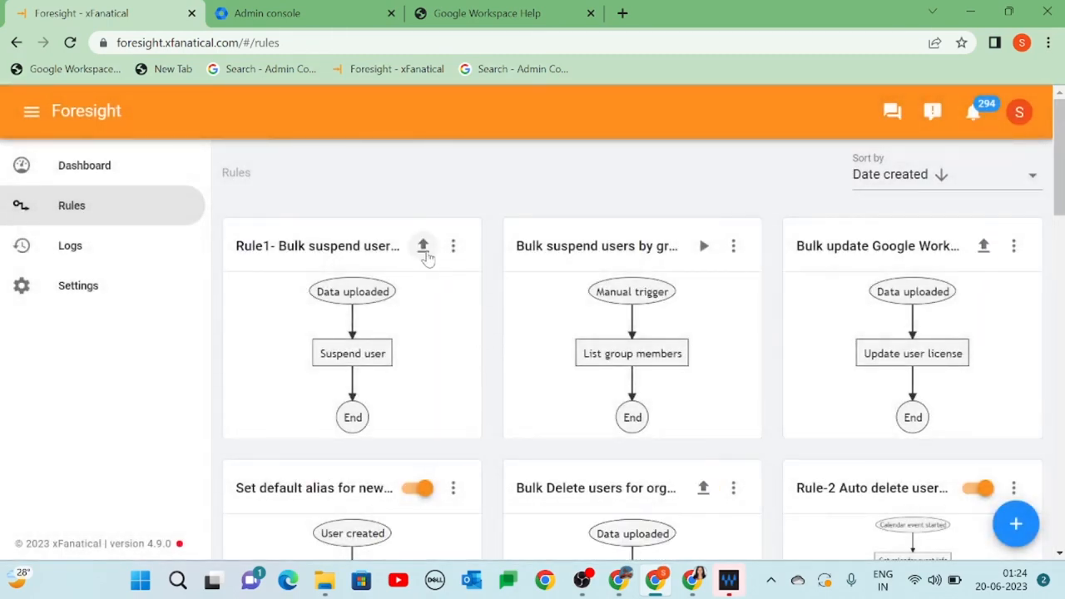
- Upload the exported group members CSV file to the new "Rule1- Bulk suspend user" rule to run it
{"action": "left_click", "coordinate": [424, 251]}
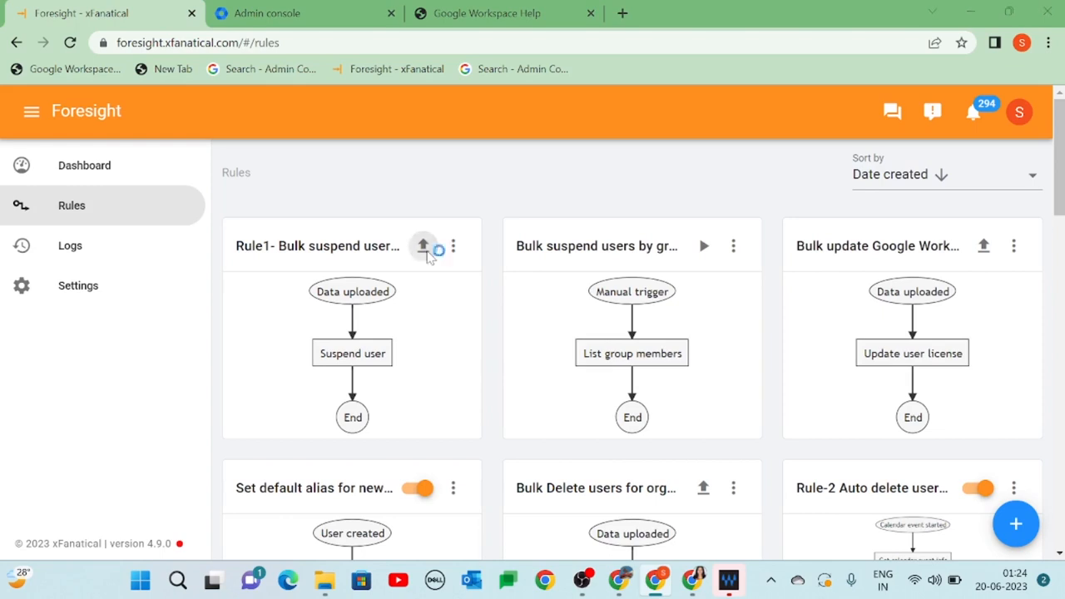
{"action": "left_click", "coordinate": [269, 181]}
{"action": "left_click", "coordinate": [388, 376]}
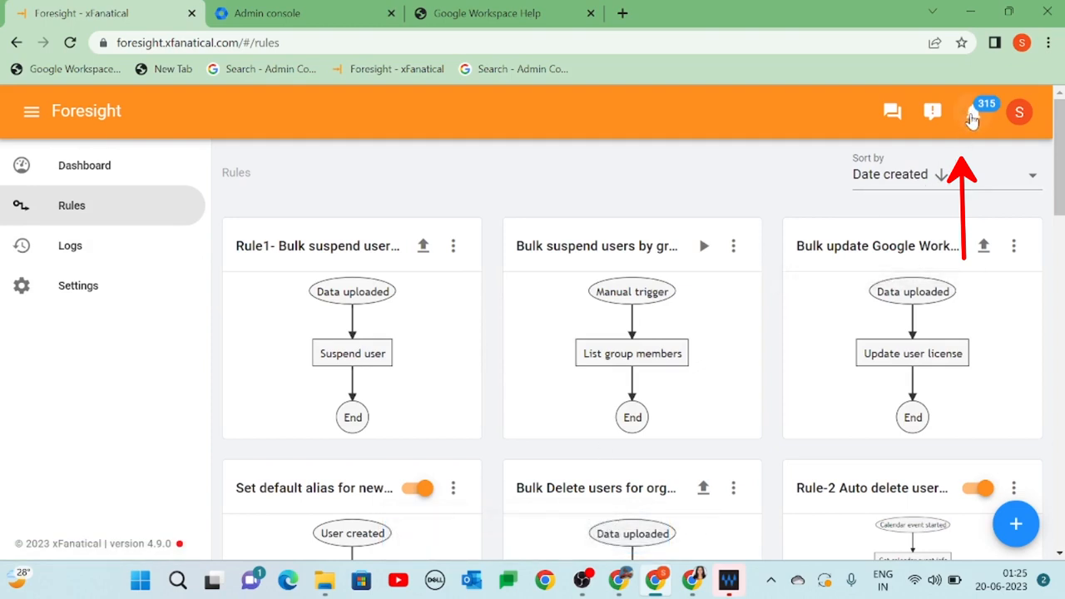
- Check the new notifications and open the logs to review the rule's execution
{"action": "left_click", "coordinate": [971, 118]}
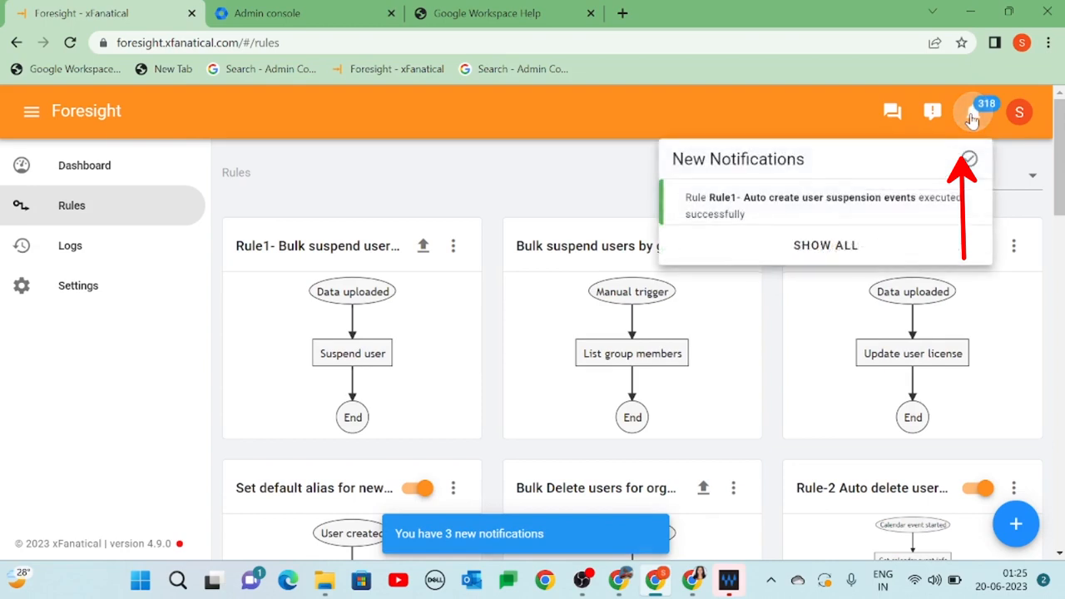
{"action": "left_click", "coordinate": [111, 247]}
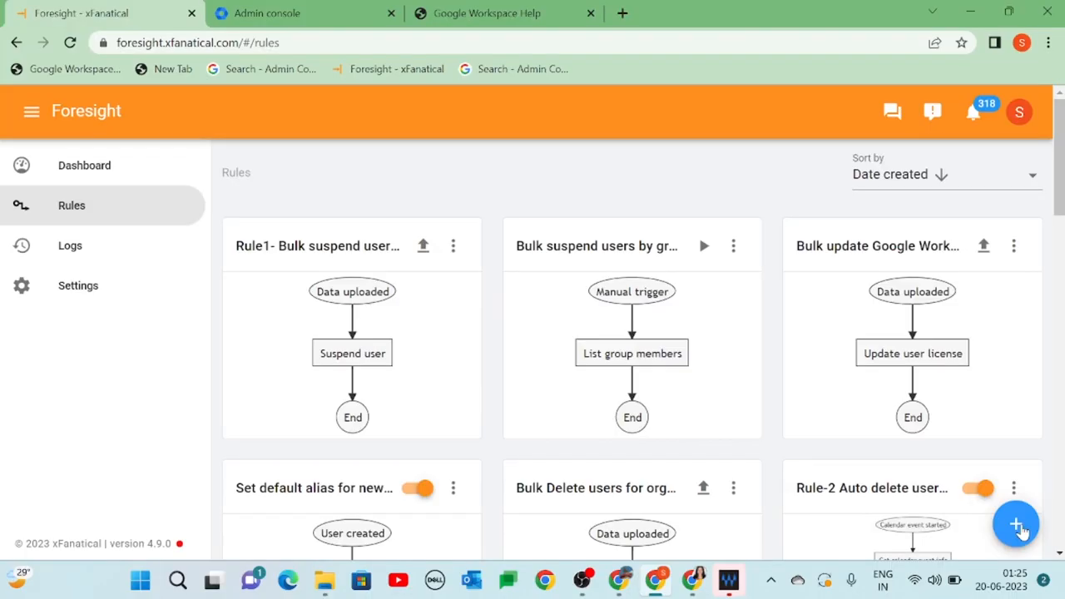
- Start another new rule from the rules list and choose the Manual trigger
{"action": "left_click", "coordinate": [1019, 525]}
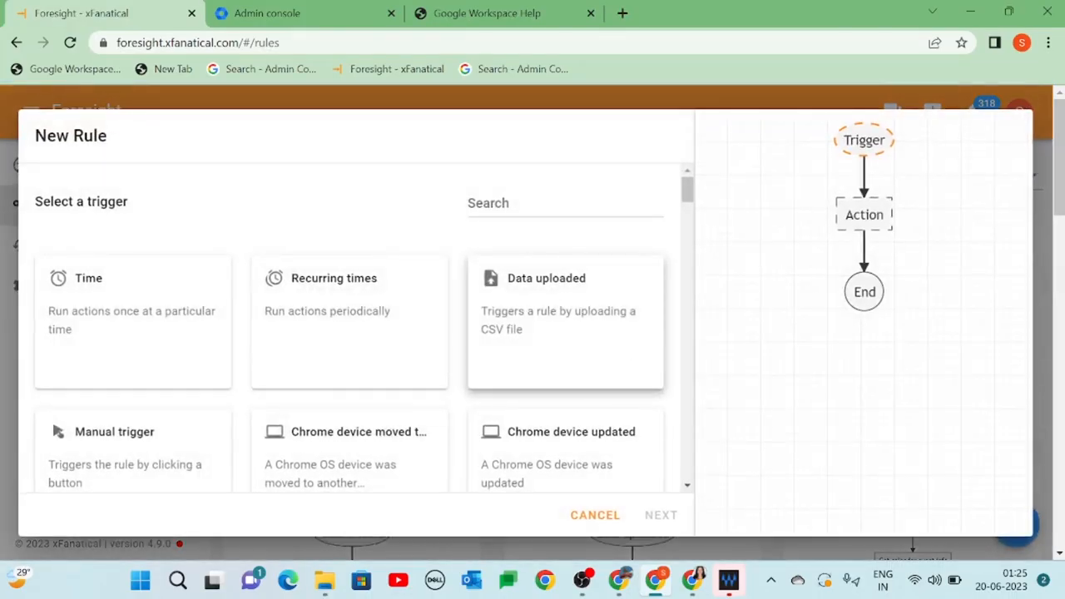
{"action": "left_click", "coordinate": [564, 203]}
{"action": "type", "text": "man"}
{"action": "left_click", "coordinate": [391, 351]}
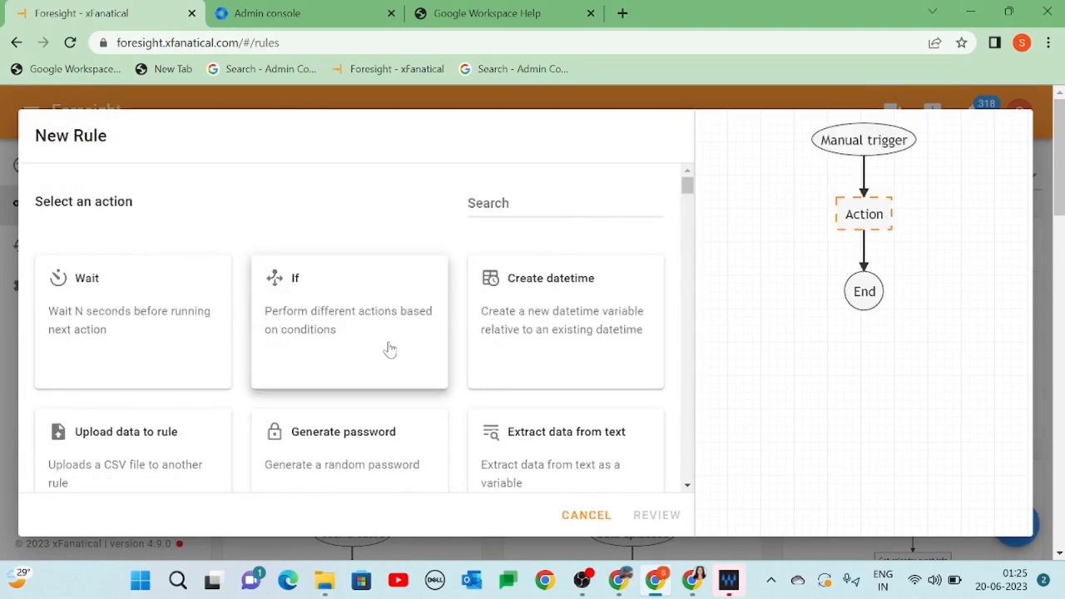
- Add the List users action to the manually triggered rule
{"action": "left_click", "coordinate": [566, 204]}
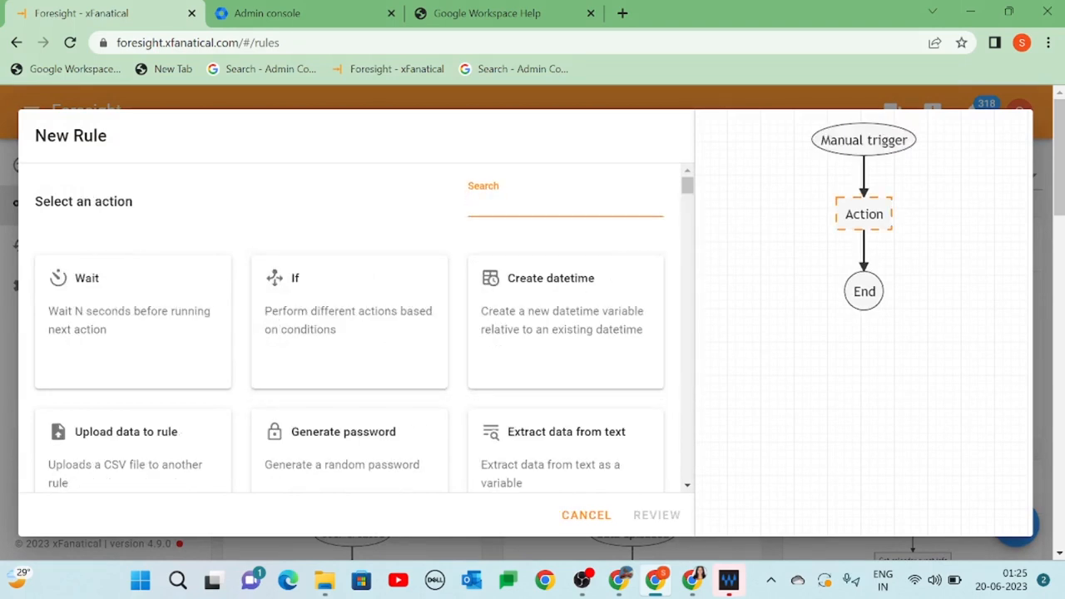
{"action": "type", "text": "list us"}
{"action": "left_click", "coordinate": [390, 435]}
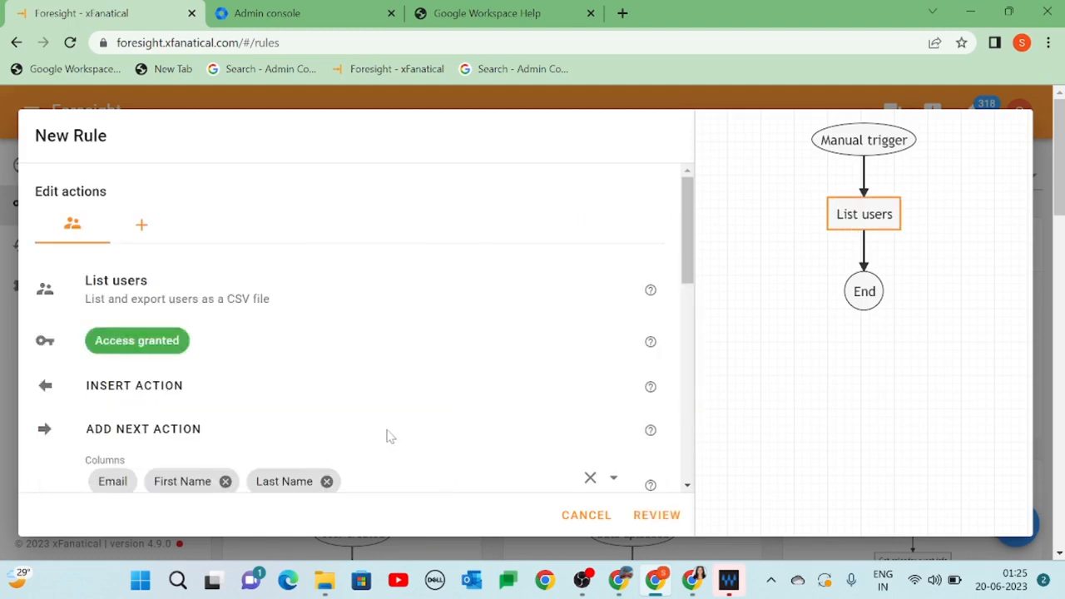
{"action": "scroll", "coordinate": [385, 414], "scroll_direction": "down", "scroll_amount": 1}
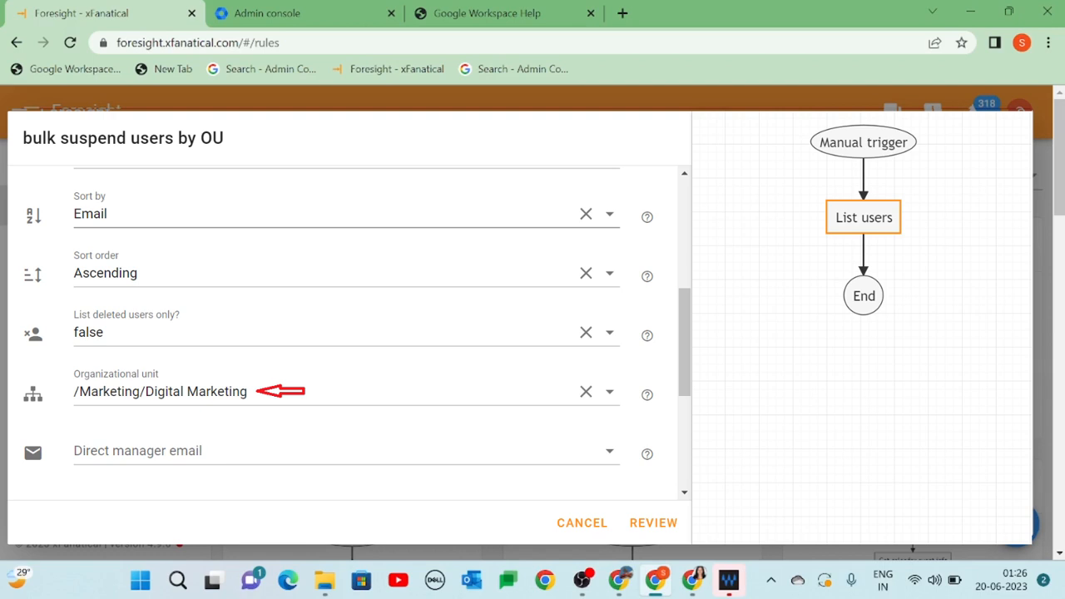
- Review the List users rule, name it "bulk suspend users by OU" and create it
{"action": "left_click", "coordinate": [665, 522]}
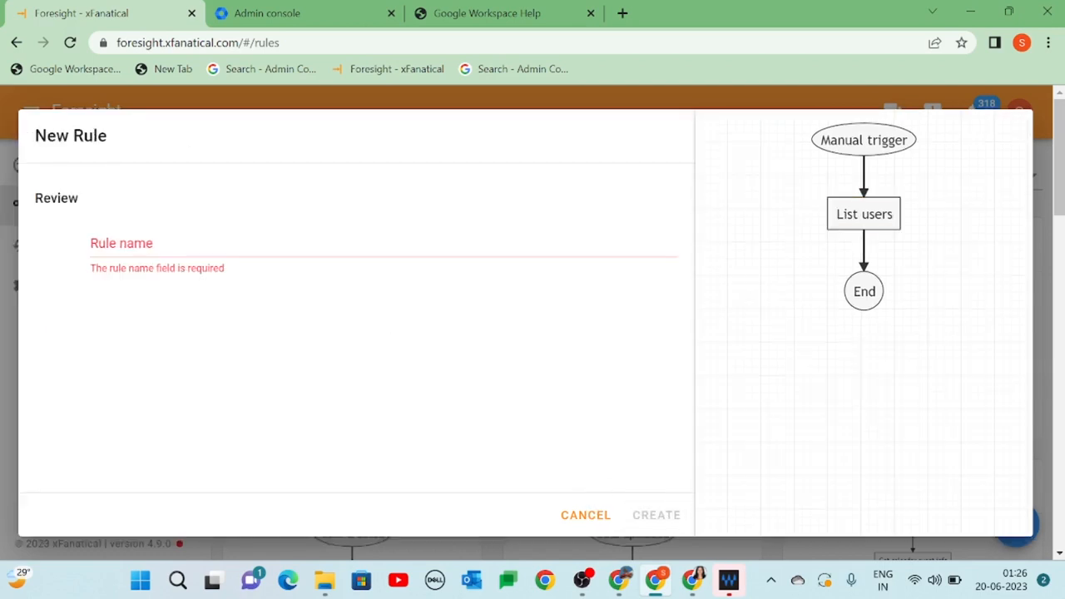
{"action": "left_click", "coordinate": [114, 243]}
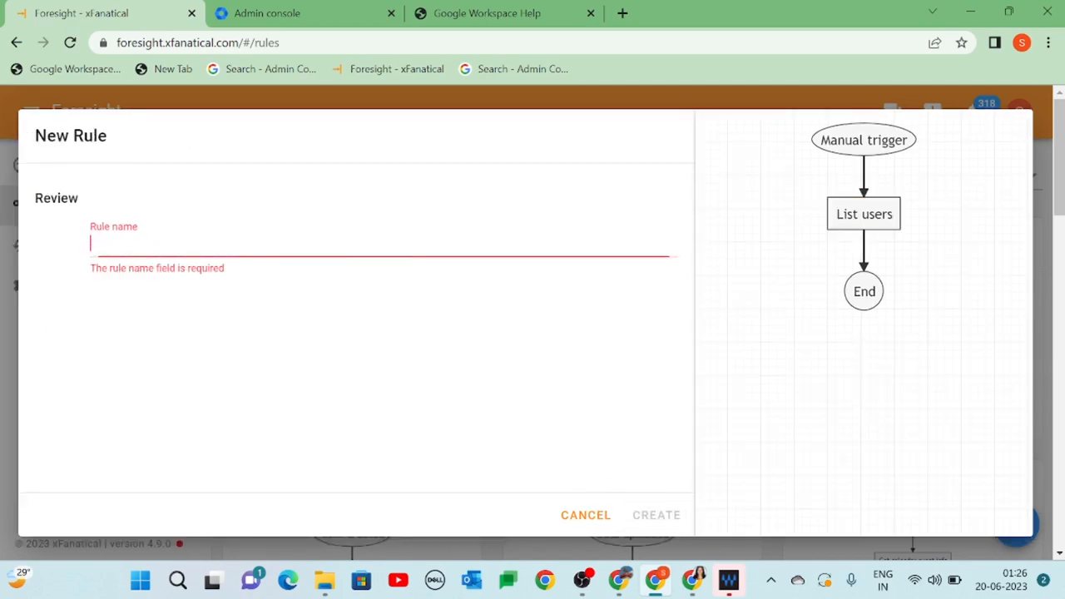
{"action": "type", "text": "bulk suspend users by UO"}
{"action": "key", "text": "BackSpace"}
{"action": "key", "text": "BackSpace"}
{"action": "type", "text": "OU"}
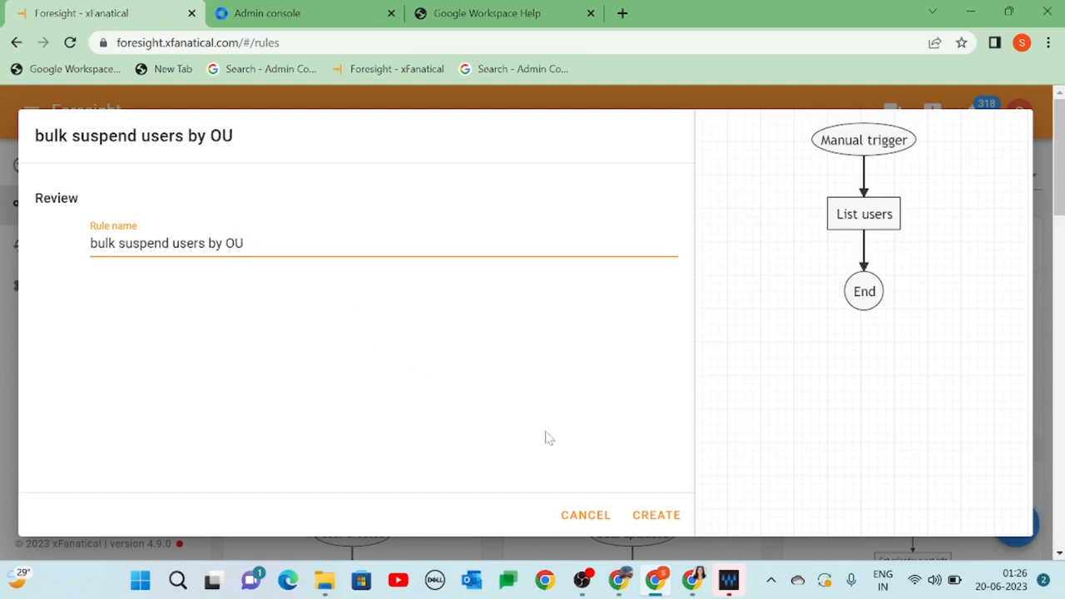
{"action": "left_click", "coordinate": [659, 515]}
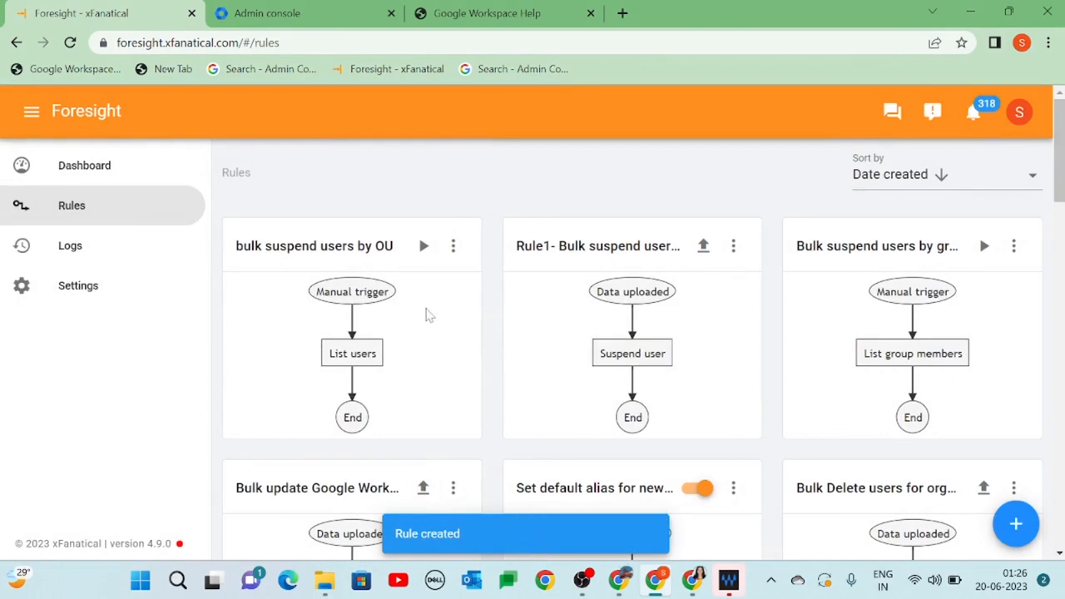
- Run the "bulk suspend users by OU" rule and download the exported users CSV file from its log entry
{"action": "left_click", "coordinate": [424, 248]}
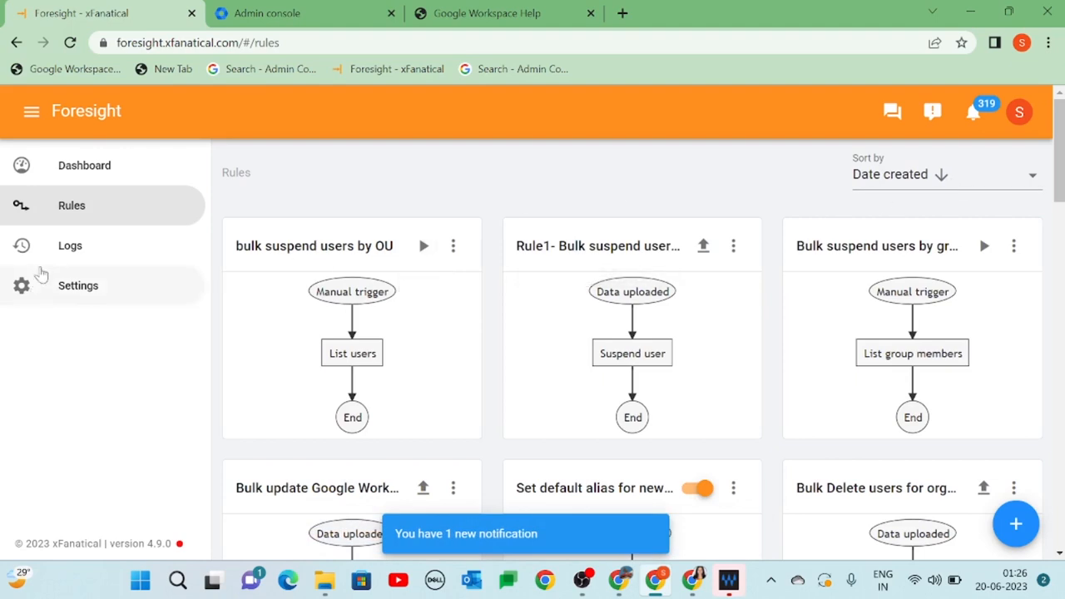
{"action": "left_click", "coordinate": [68, 248]}
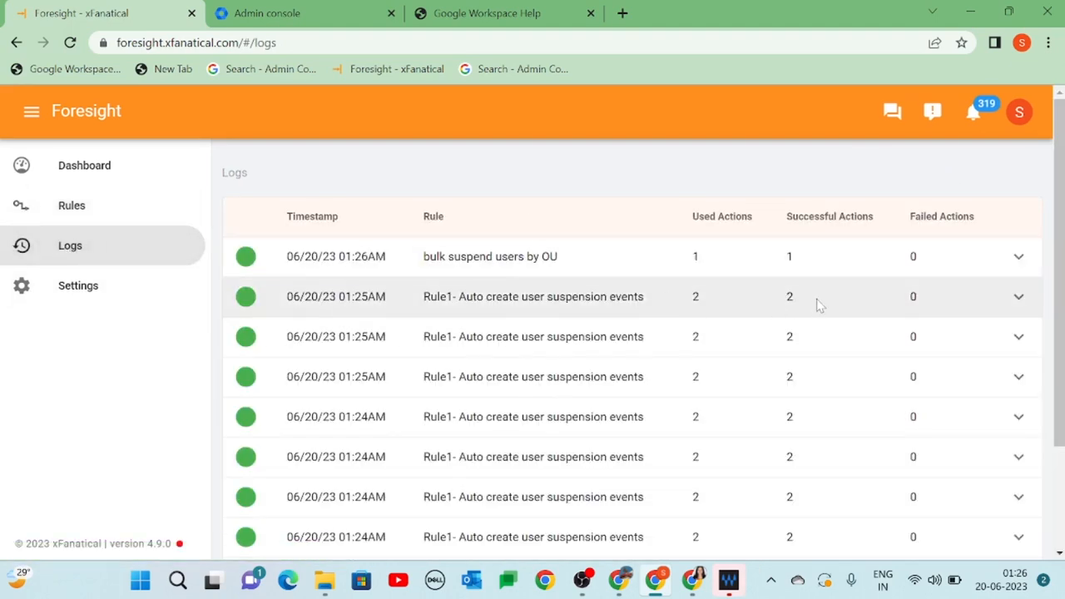
{"action": "left_click", "coordinate": [1010, 265]}
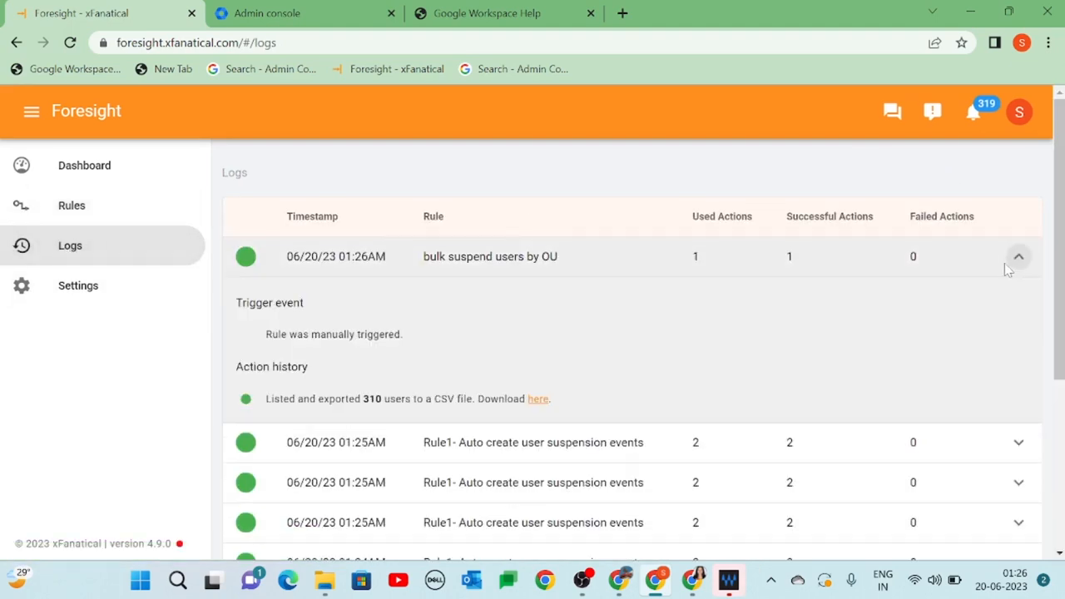
{"action": "left_click", "coordinate": [537, 400]}
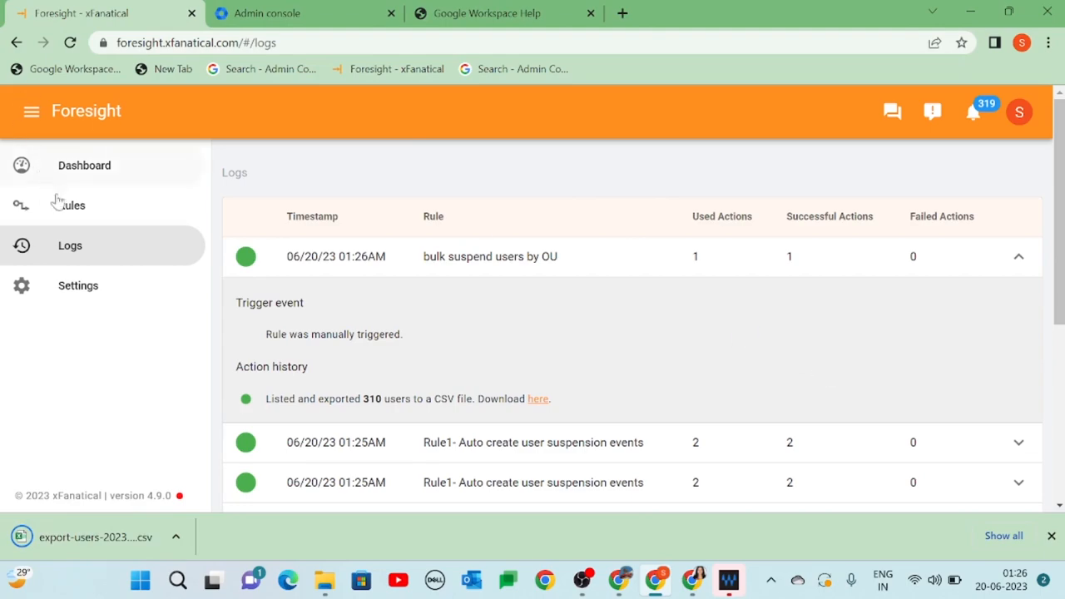
- Start a new rule from the rules list and choose the Data uploaded trigger
{"action": "left_click", "coordinate": [59, 203]}
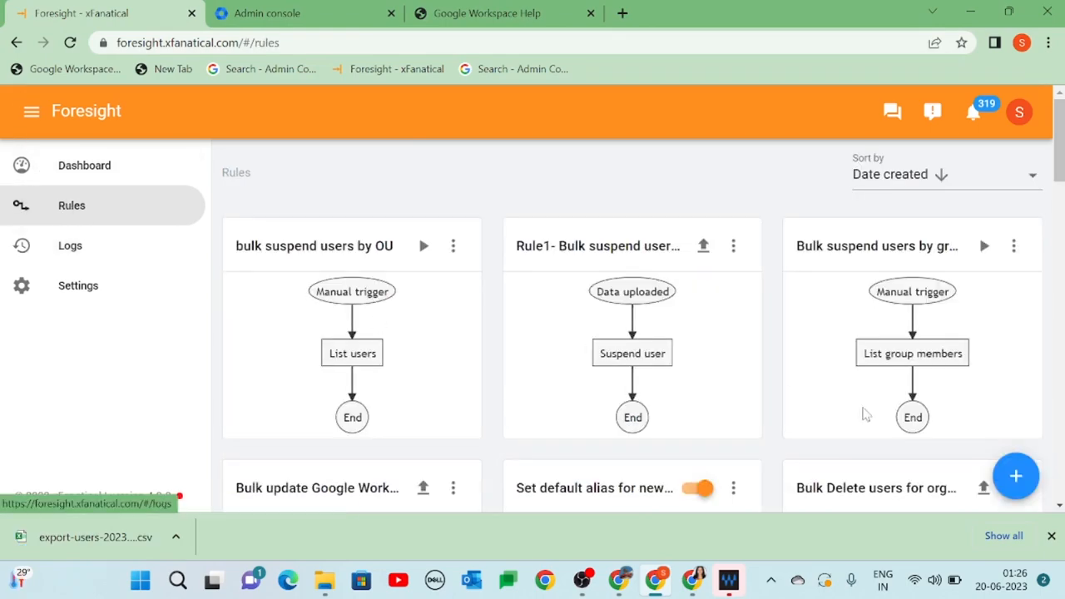
{"action": "left_click", "coordinate": [1051, 536]}
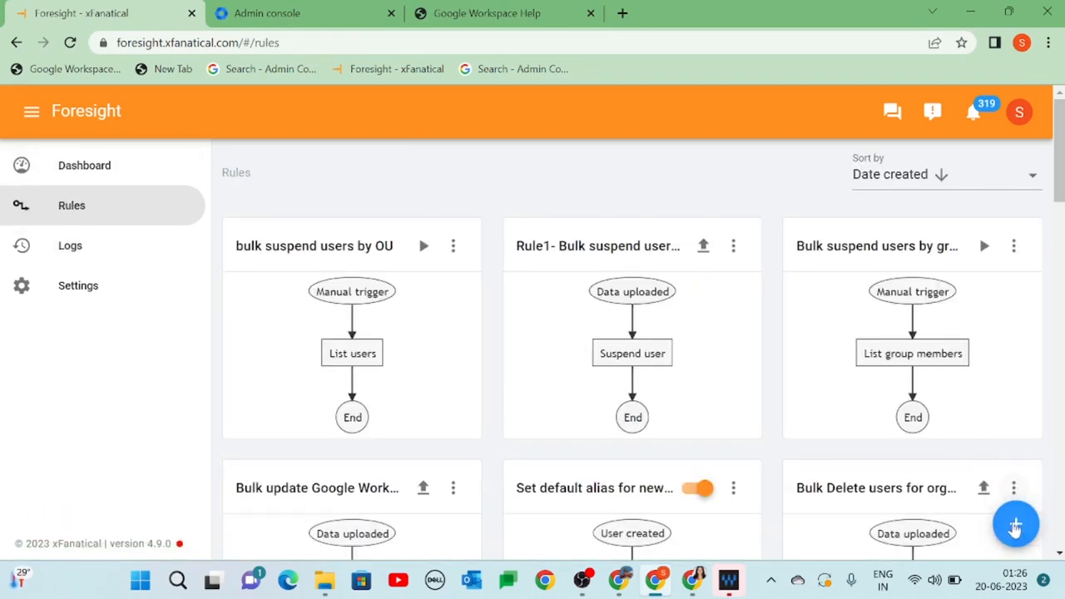
{"action": "left_click", "coordinate": [1011, 521]}
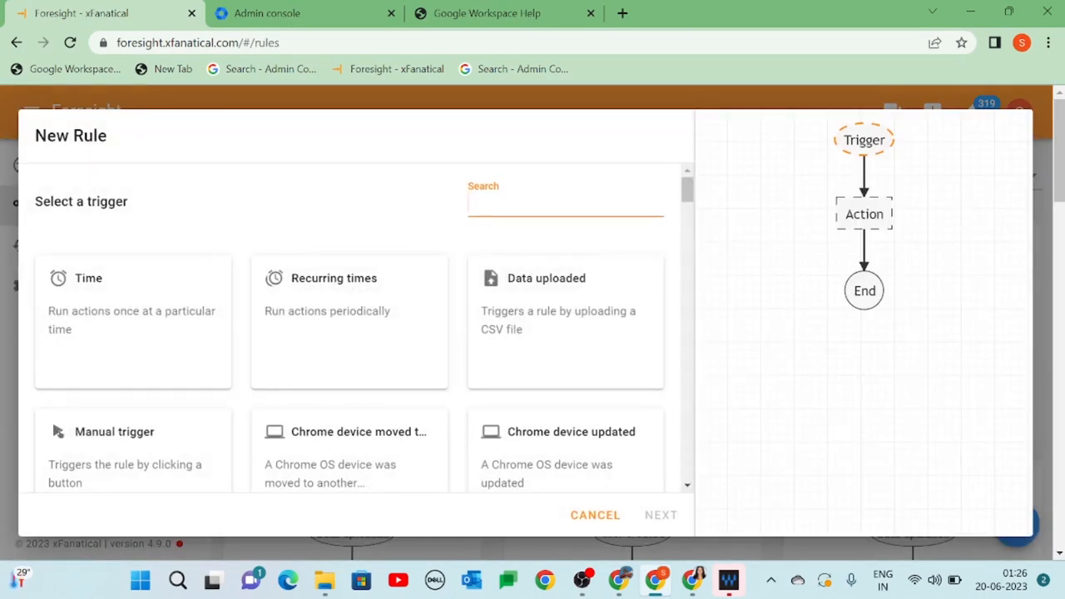
{"action": "type", "text": "Data"}
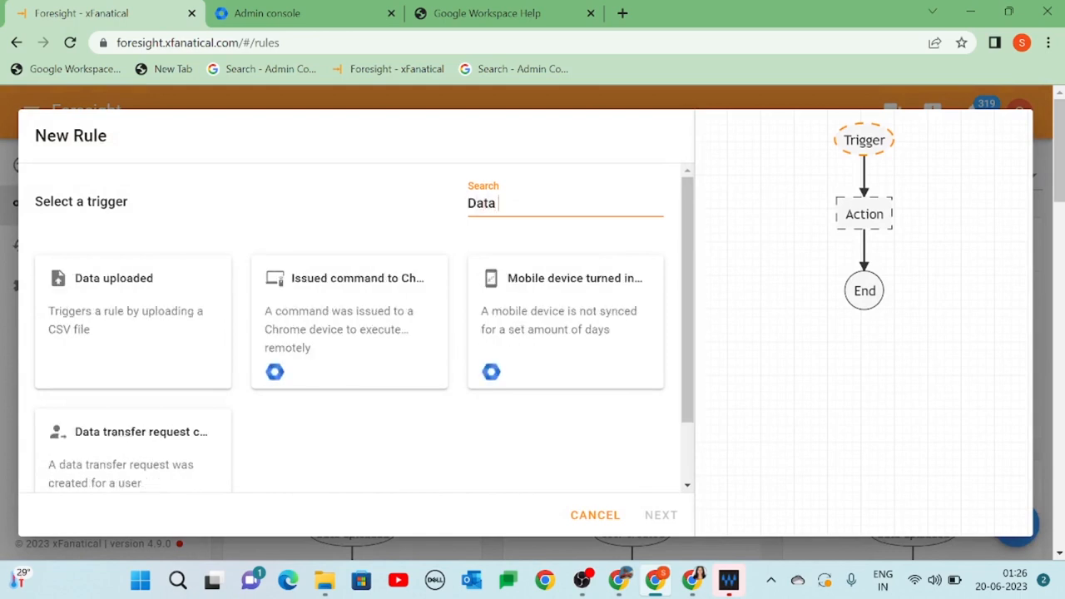
{"action": "type", "text": " up"}
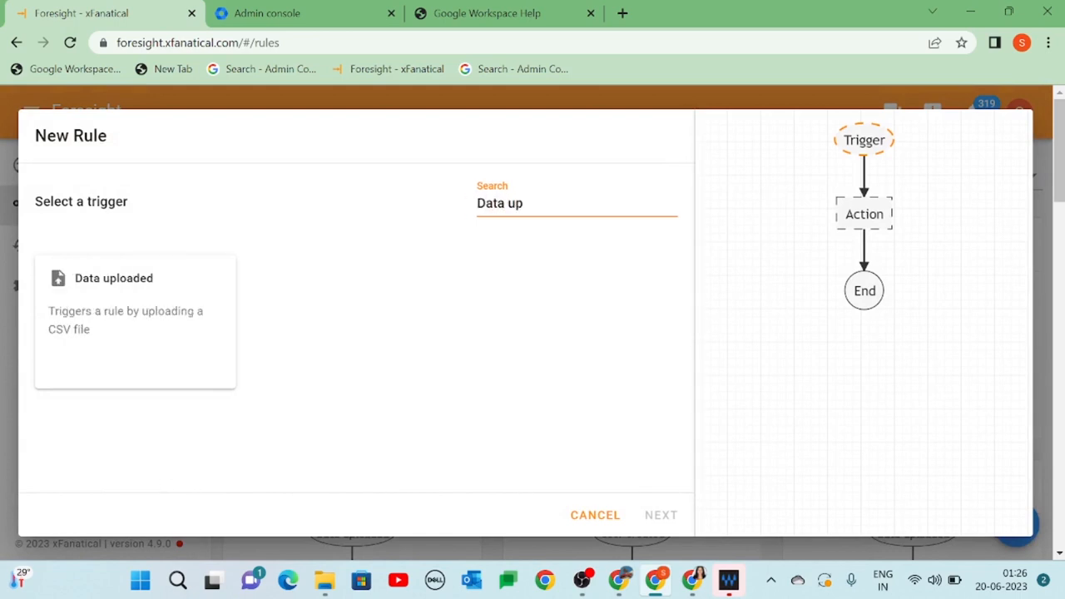
{"action": "left_click", "coordinate": [84, 352]}
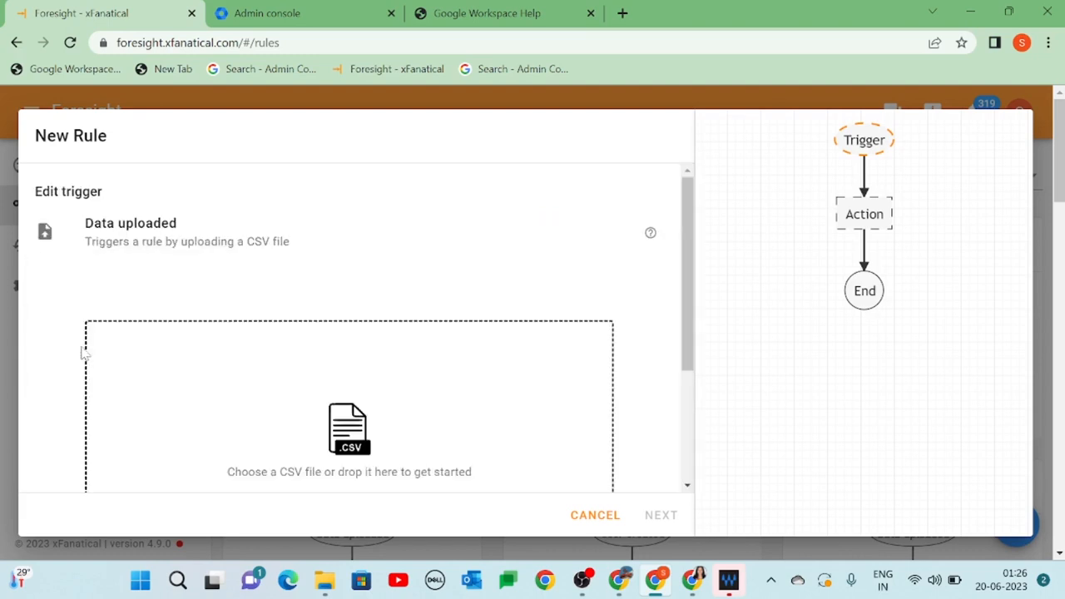
- Load the exported users CSV file into the Data uploaded trigger and accept its Email variable settings
{"action": "scroll", "coordinate": [361, 388], "scroll_direction": "down", "scroll_amount": 2}
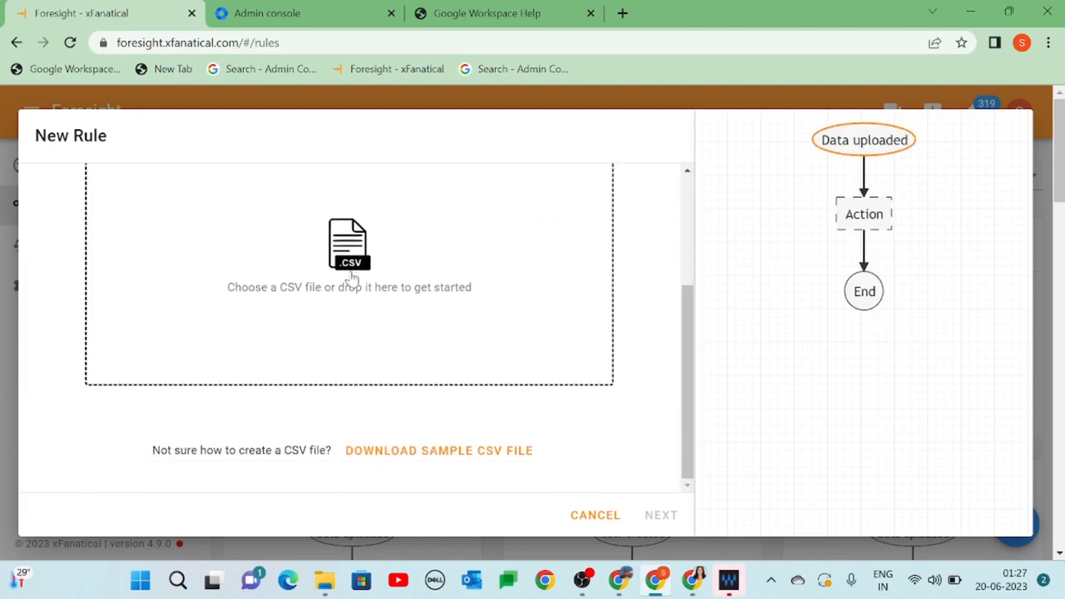
{"action": "left_click", "coordinate": [354, 276]}
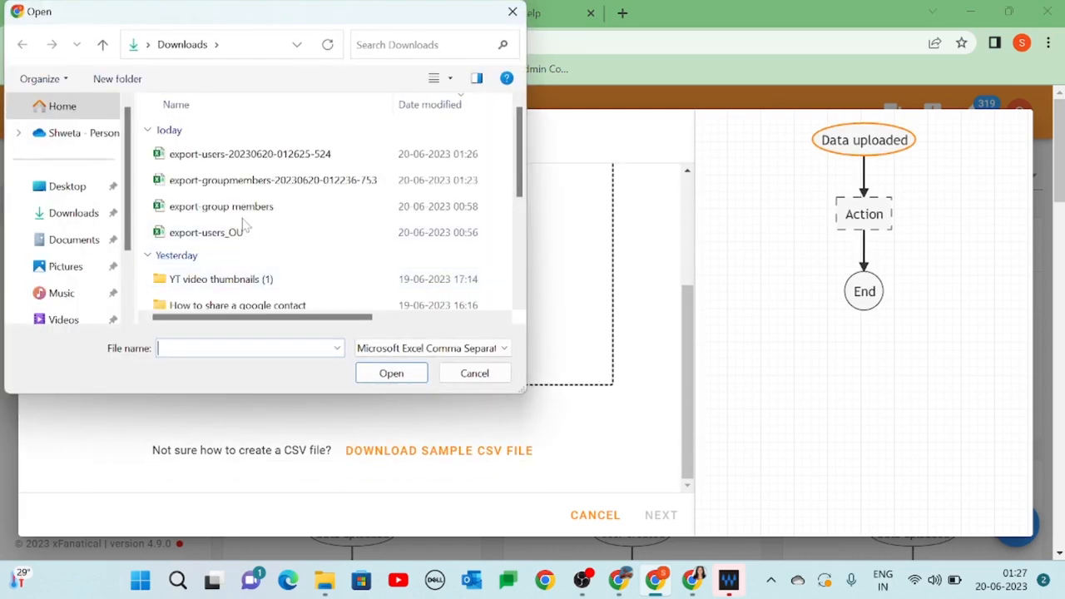
{"action": "scroll", "coordinate": [240, 227], "scroll_direction": "down", "scroll_amount": 1}
{"action": "left_click", "coordinate": [247, 184]}
{"action": "left_click", "coordinate": [376, 374]}
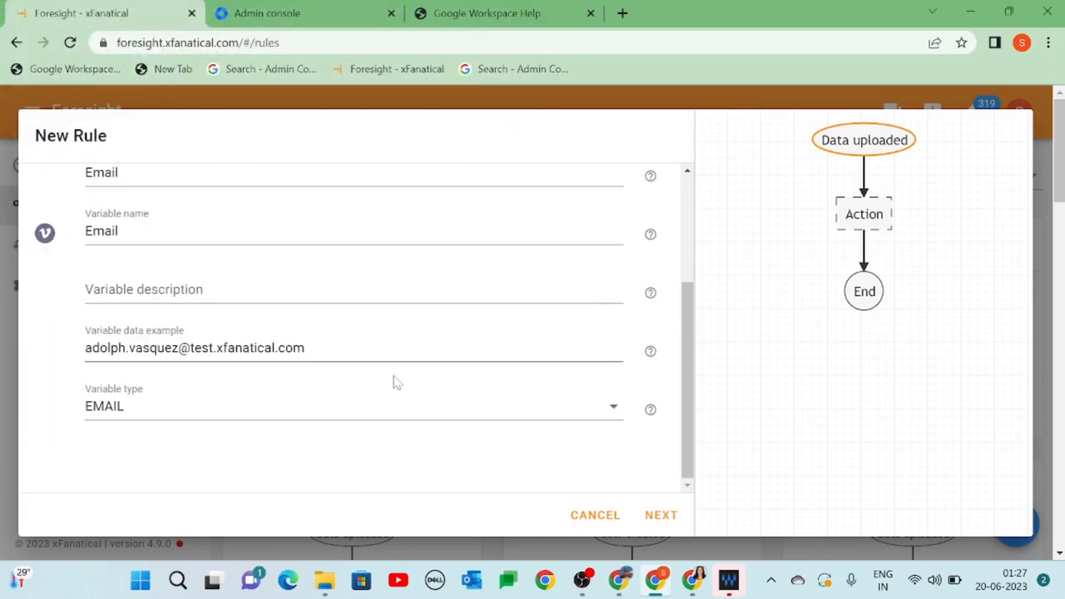
{"action": "scroll", "coordinate": [394, 380], "scroll_direction": "up", "scroll_amount": 3}
{"action": "scroll", "coordinate": [395, 380], "scroll_direction": "down", "scroll_amount": 2}
{"action": "left_click", "coordinate": [654, 516]}
{"action": "scroll", "coordinate": [536, 405], "scroll_direction": "up", "scroll_amount": 2}
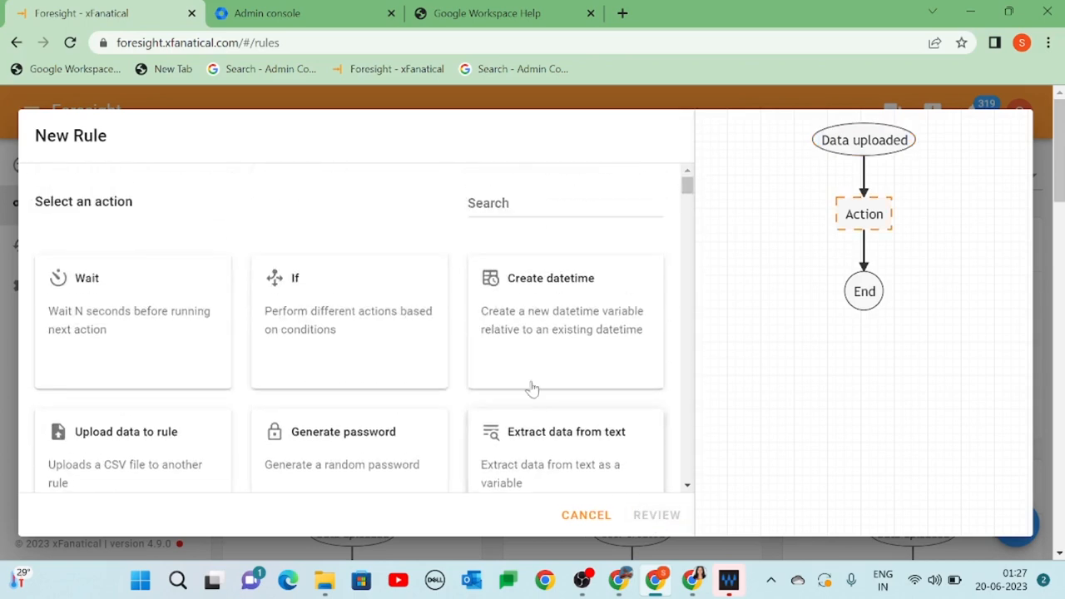
- Add the Suspend user action with the trigger's Email variable as the primary email
{"action": "left_click", "coordinate": [545, 204]}
{"action": "type", "text": "susp"}
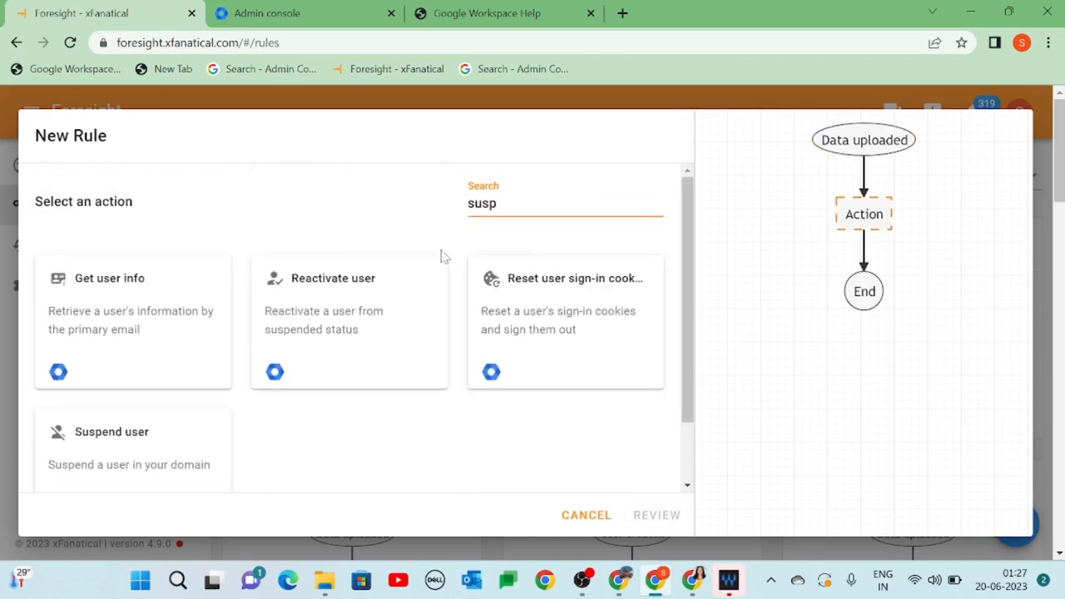
{"action": "left_click", "coordinate": [135, 432]}
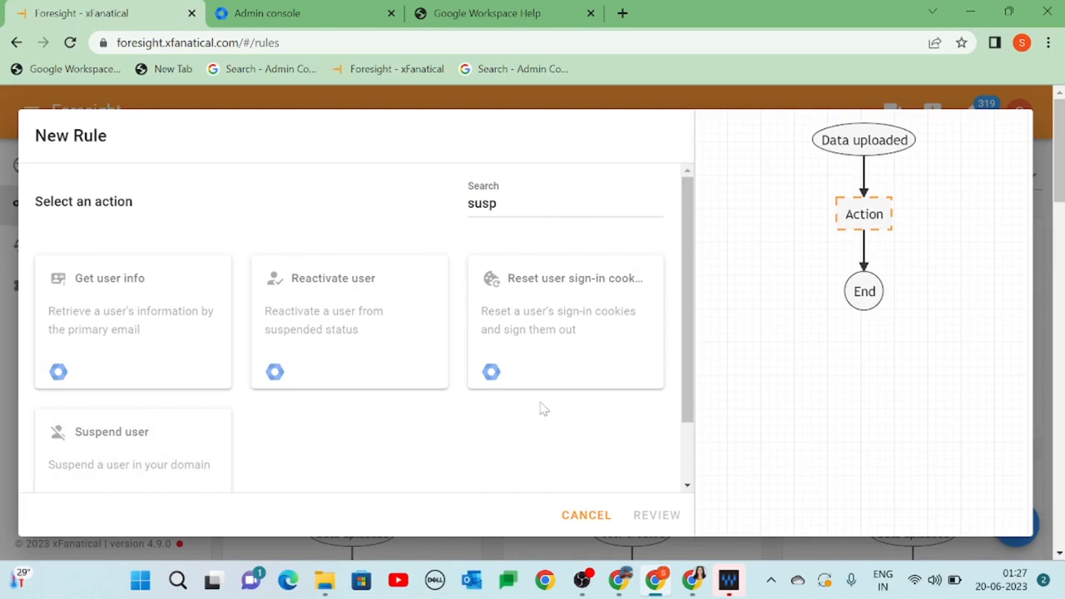
{"action": "scroll", "coordinate": [298, 427], "scroll_direction": "down", "scroll_amount": 1}
{"action": "left_click", "coordinate": [333, 394]}
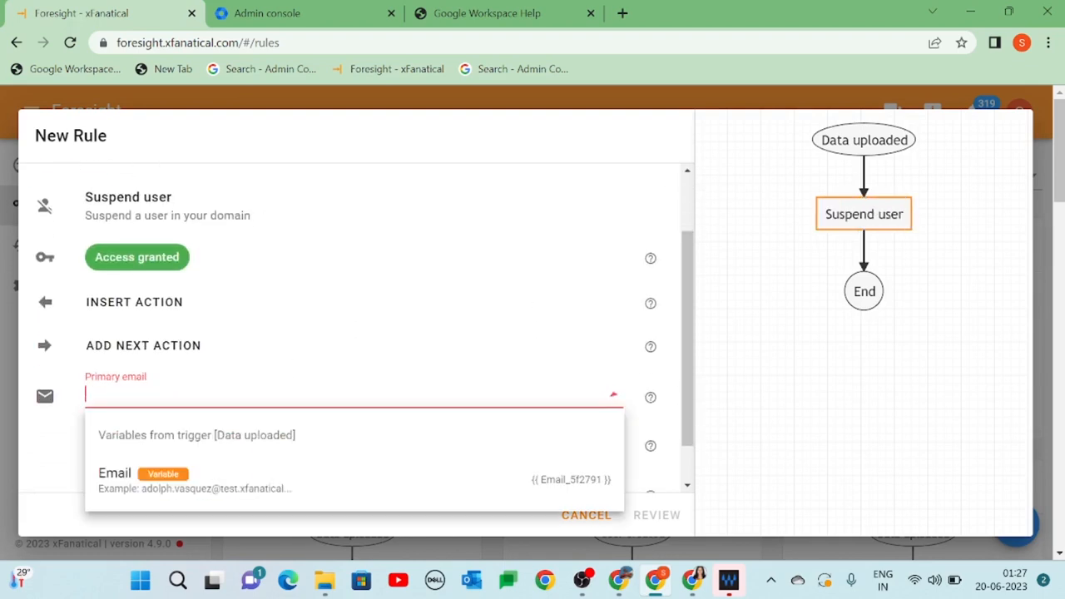
{"action": "left_click", "coordinate": [228, 479]}
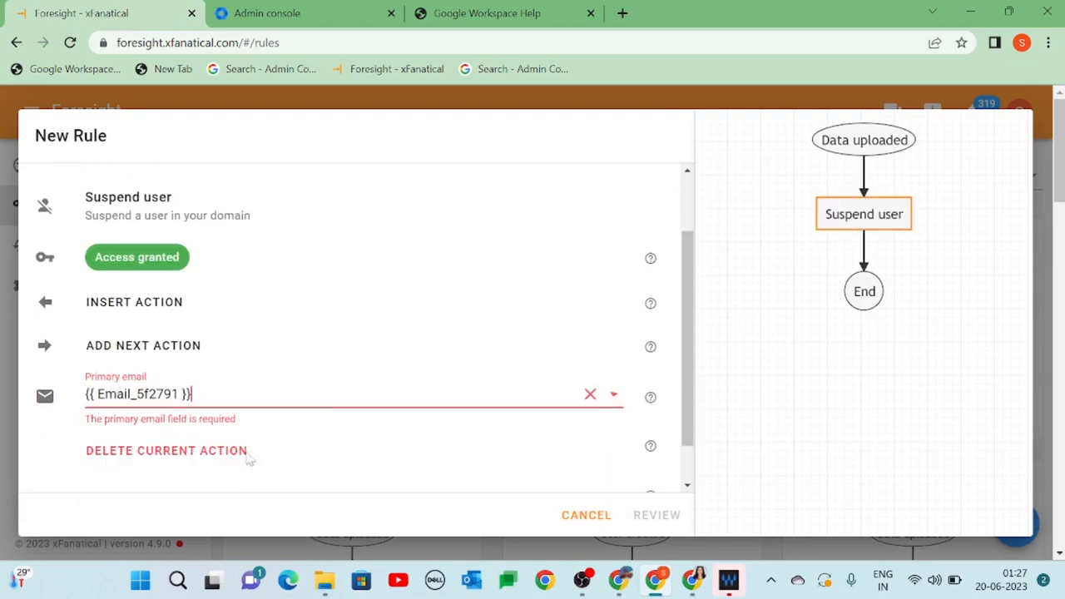
{"action": "scroll", "coordinate": [344, 425], "scroll_direction": "down", "scroll_amount": 1}
{"action": "scroll", "coordinate": [341, 430], "scroll_direction": "down", "scroll_amount": 1}
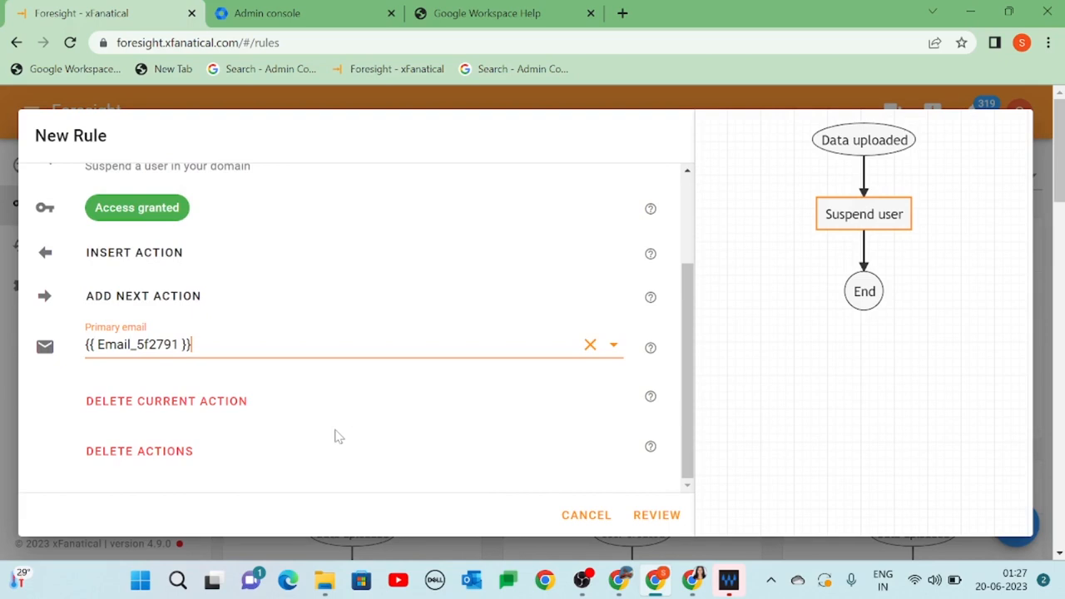
- Review the Suspend user rule, name it "Rule2-Bulk suspend users by OU" and create it
{"action": "left_click", "coordinate": [655, 513]}
{"action": "left_click", "coordinate": [179, 246]}
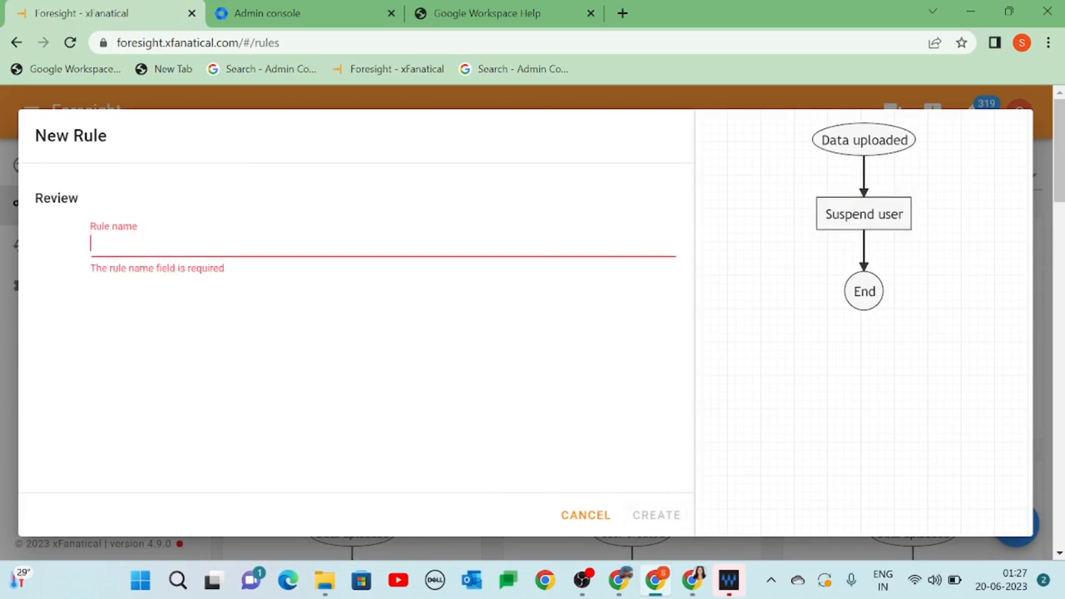
{"action": "type", "text": "Rule2-Bulk suspend users"}
{"action": "type", "text": "by "}
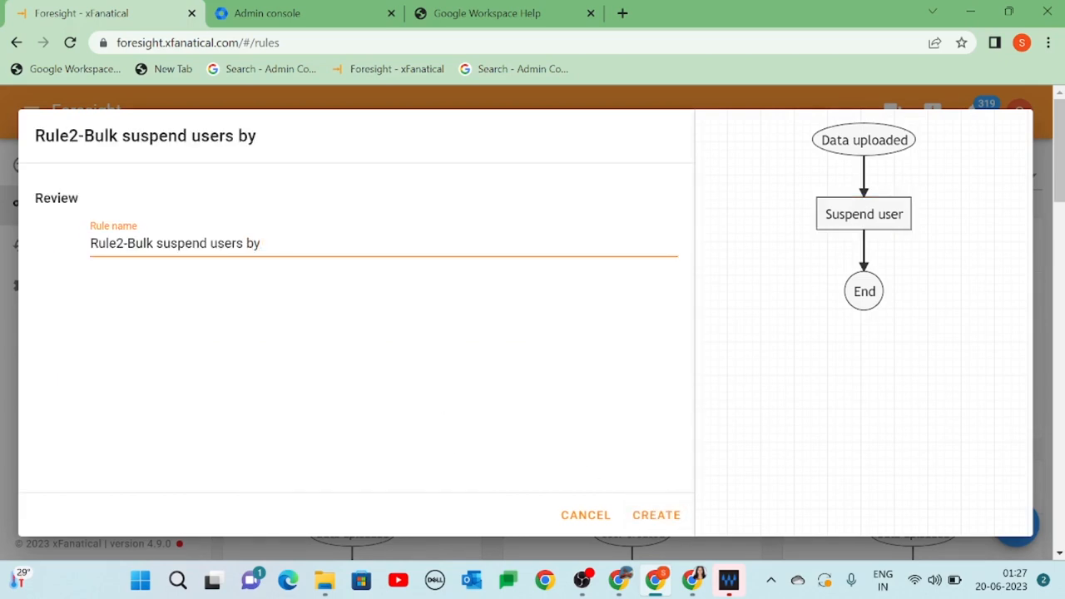
{"action": "type", "text": "OU"}
{"action": "left_click", "coordinate": [663, 518]}
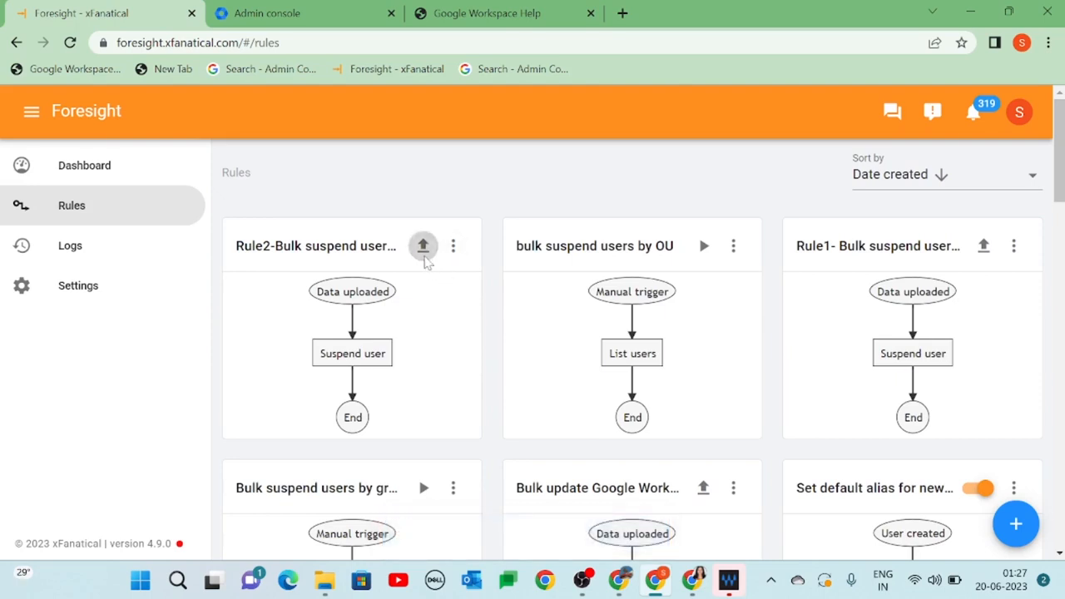
- Run the "Rule2-Bulk suspend users by OU" rule with the exported users CSV file and open the logs
{"action": "left_click", "coordinate": [424, 258]}
{"action": "left_click", "coordinate": [291, 213]}
{"action": "left_click", "coordinate": [285, 233]}
{"action": "left_click", "coordinate": [391, 374]}
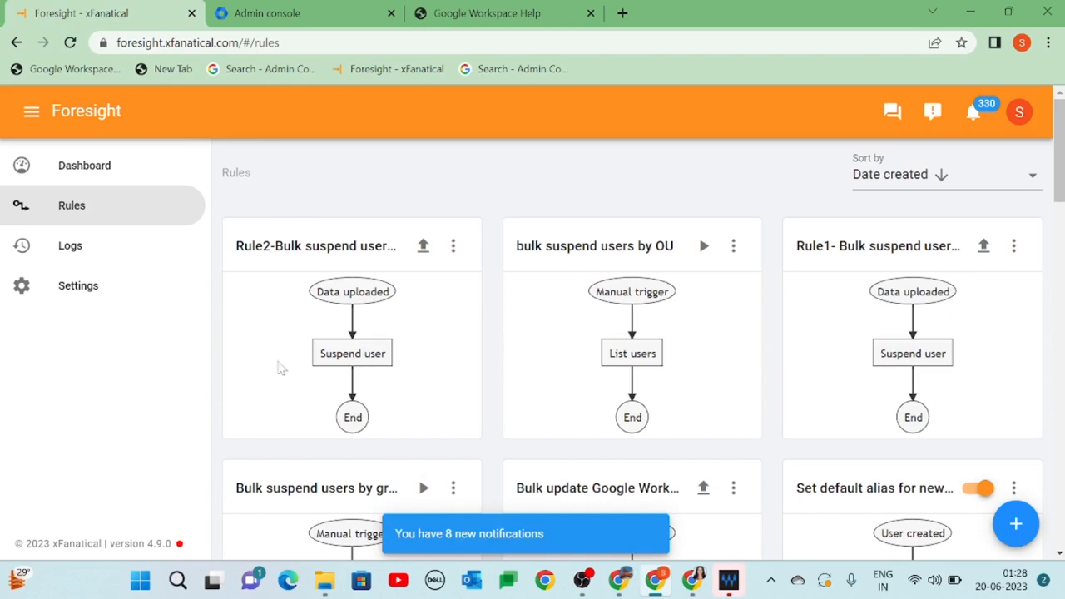
{"action": "left_click", "coordinate": [115, 254]}
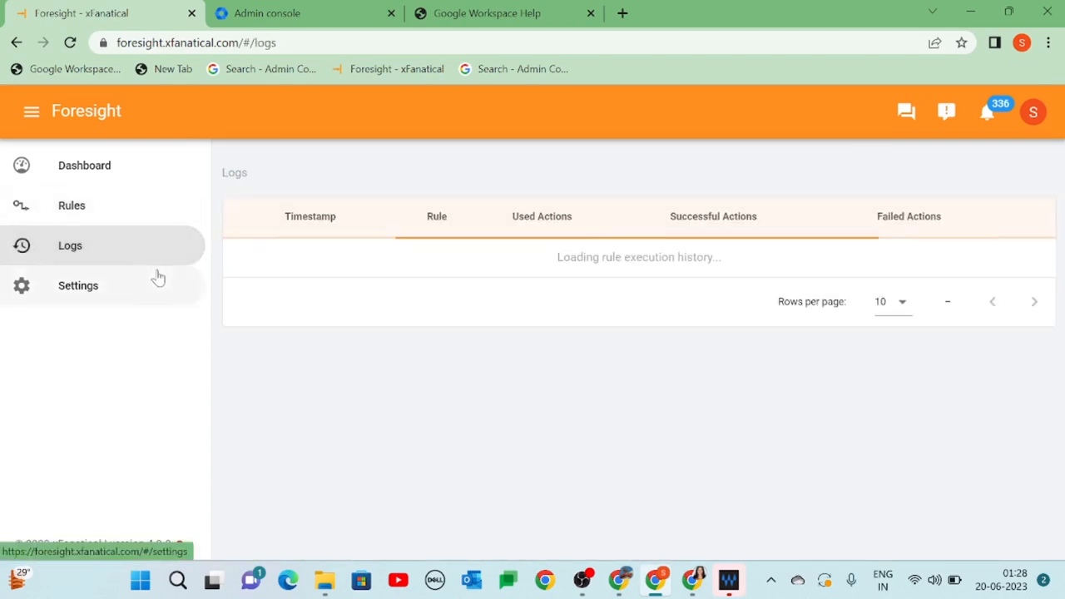